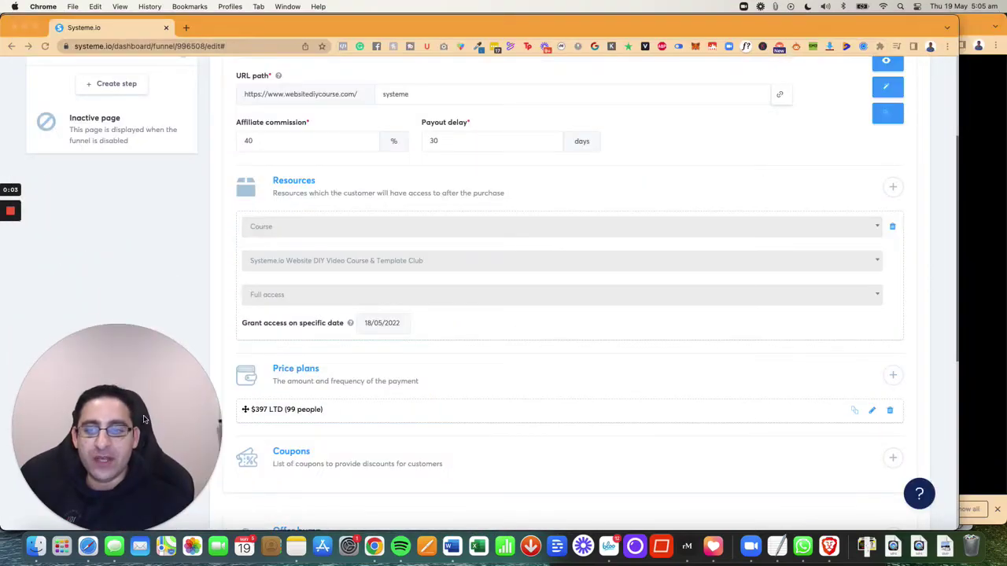
- Scroll the Order Form step, then open the Thank You Page step's template gallery
drag(192, 416, 891, 402)
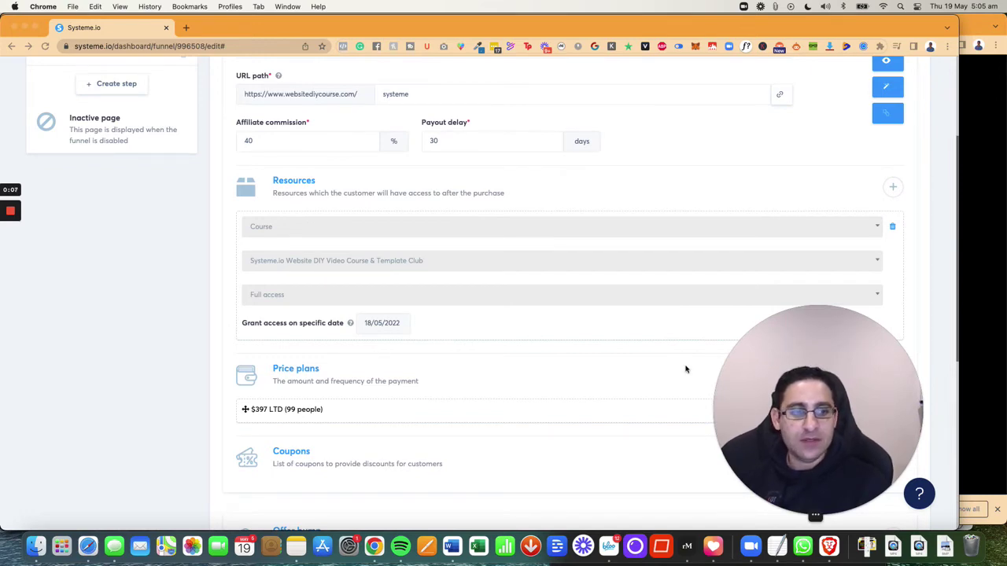
scroll(148, 311, up, 3)
scroll(148, 311, up, 2)
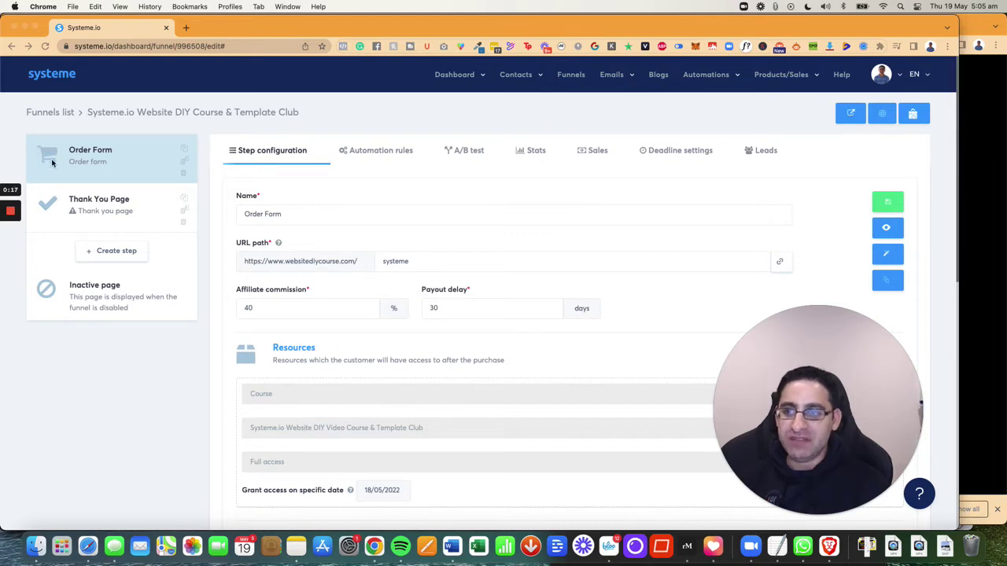
scroll(233, 322, down, 4)
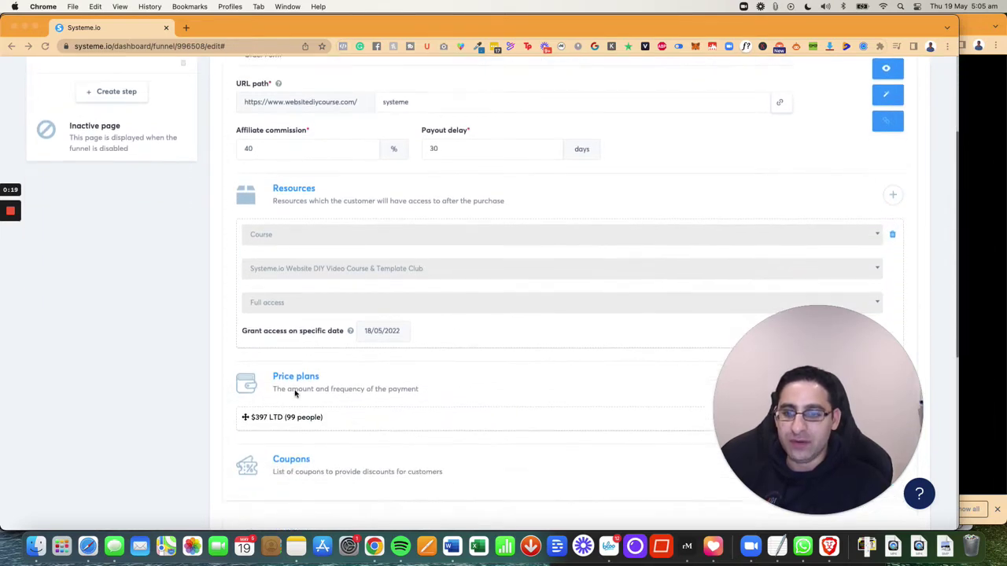
scroll(273, 382, up, 2)
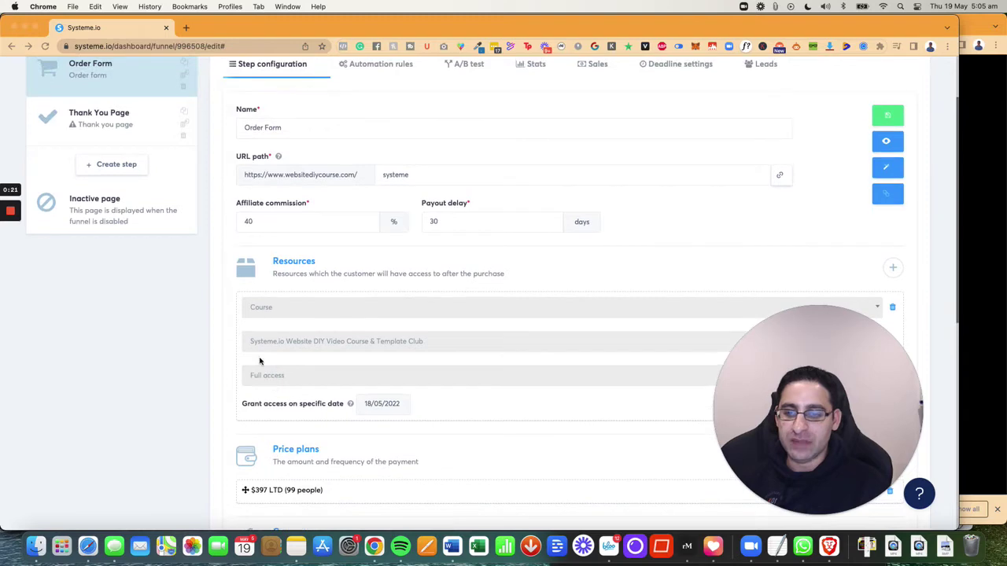
click(103, 132)
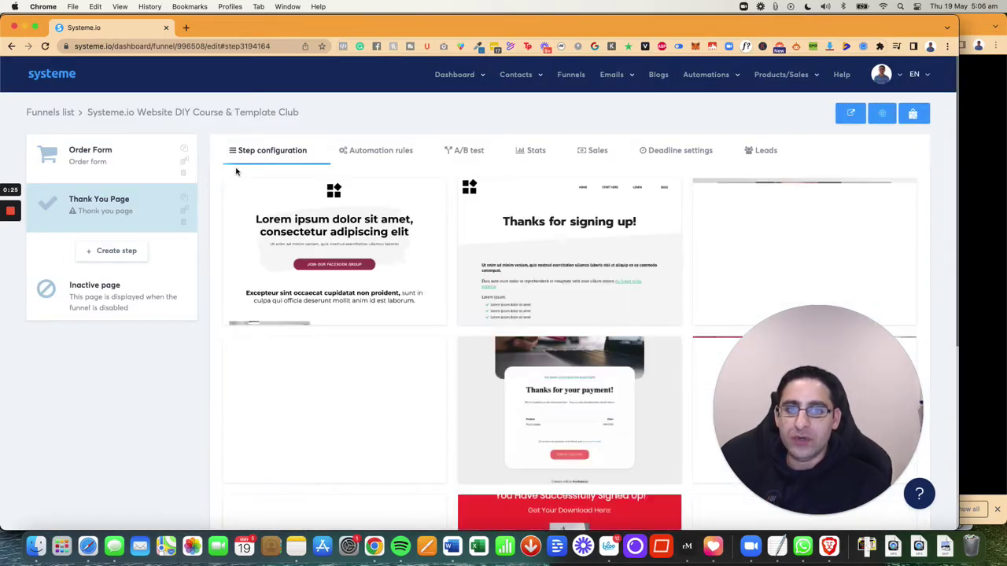
- Start a new funnel step, cancel it, and return to the Order Form step
click(101, 252)
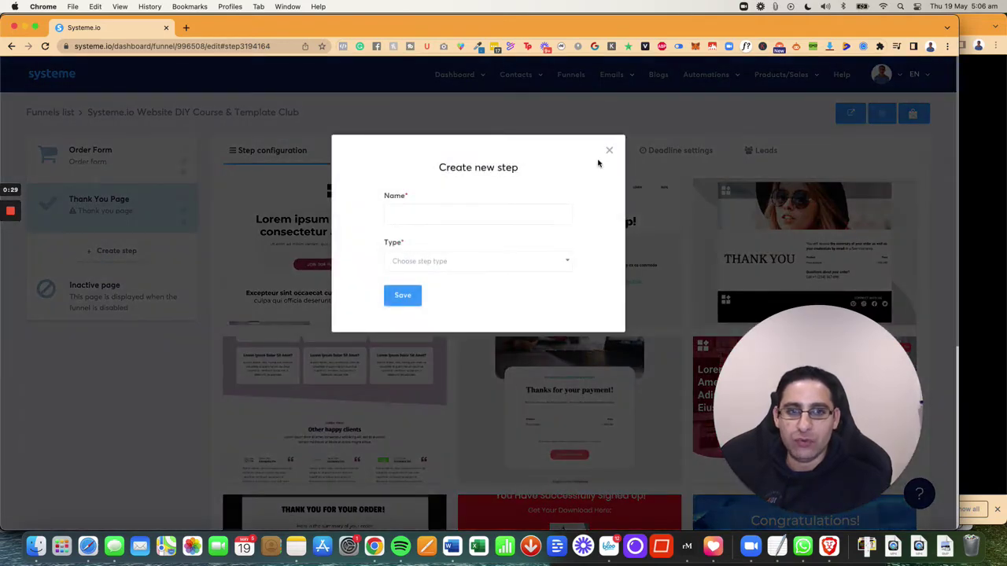
click(603, 152)
click(132, 162)
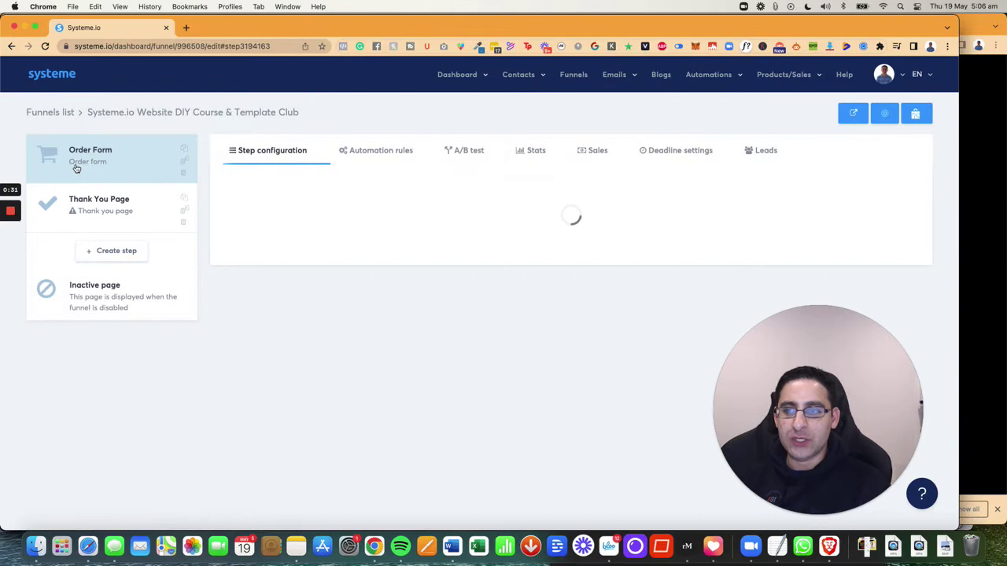
- Browse the available step types in the Create step form, then close it without adding one
click(101, 251)
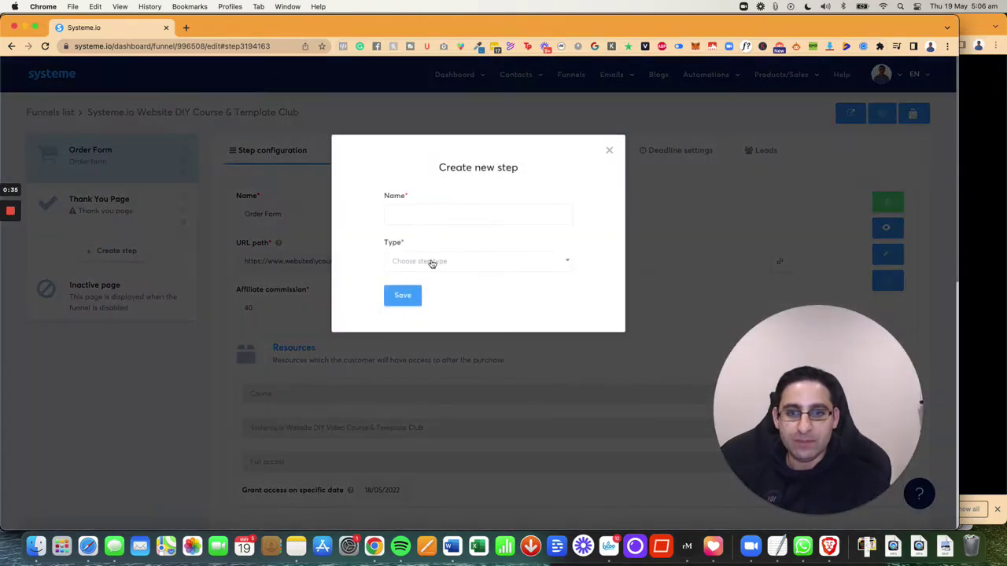
click(431, 263)
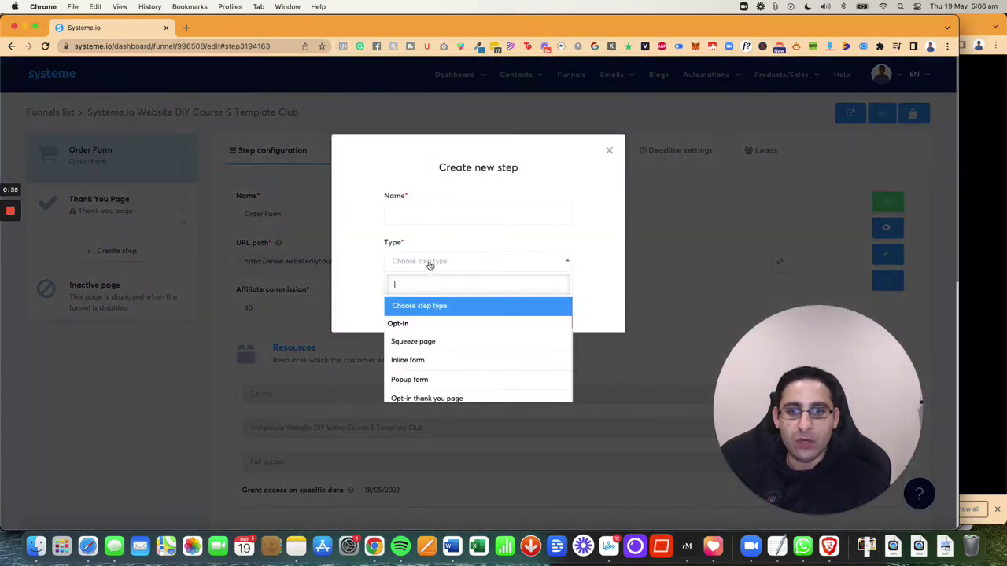
scroll(446, 345, down, 5)
scroll(448, 346, down, 3)
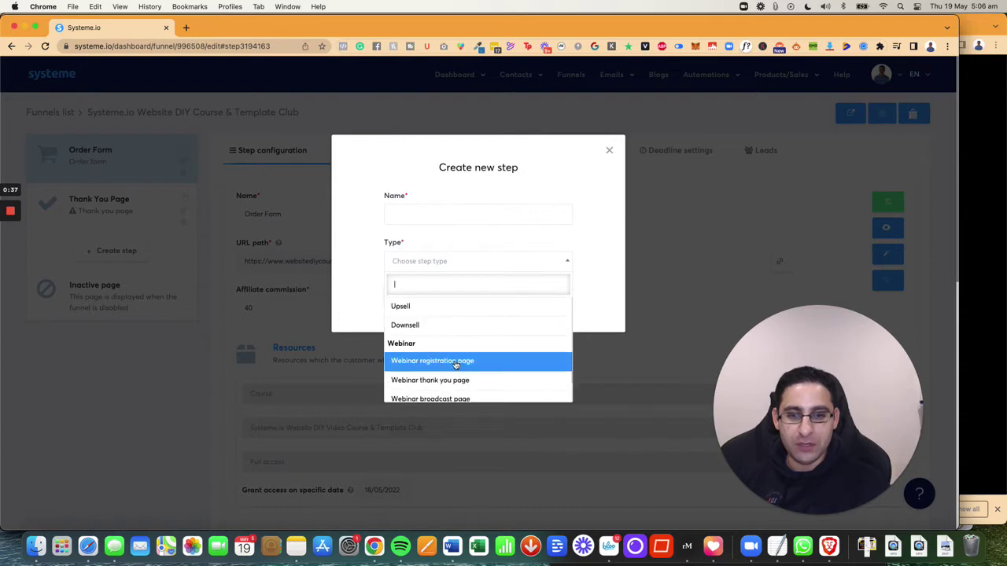
scroll(443, 348, up, 2)
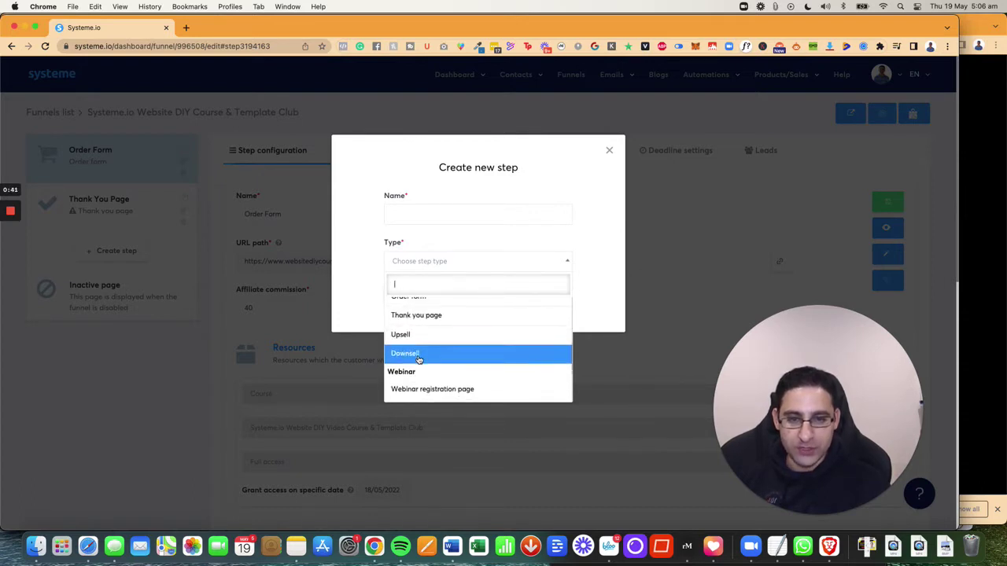
scroll(419, 359, down, 3)
scroll(418, 357, up, 2)
scroll(420, 358, up, 5)
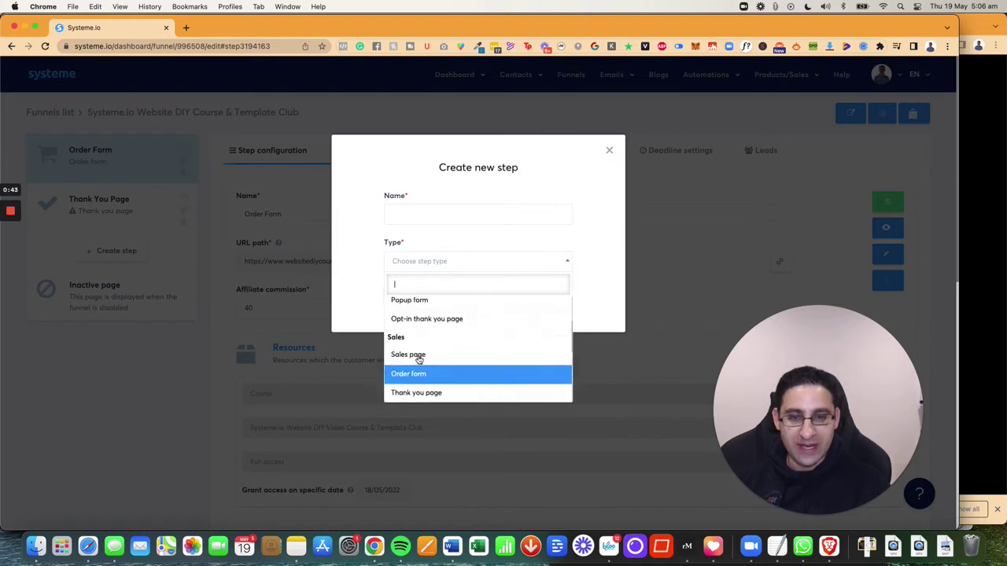
scroll(417, 338, down, 2)
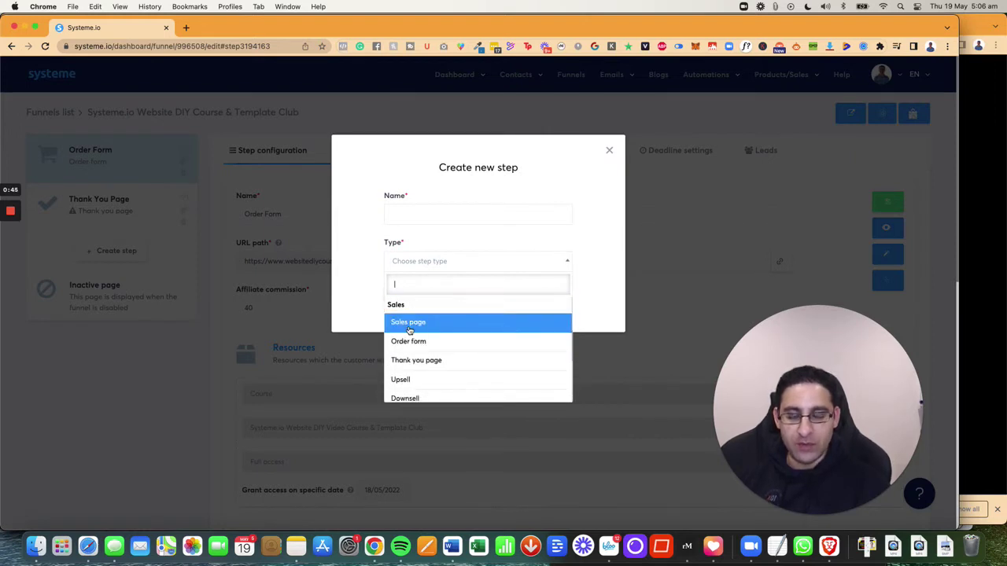
scroll(411, 344, down, 2)
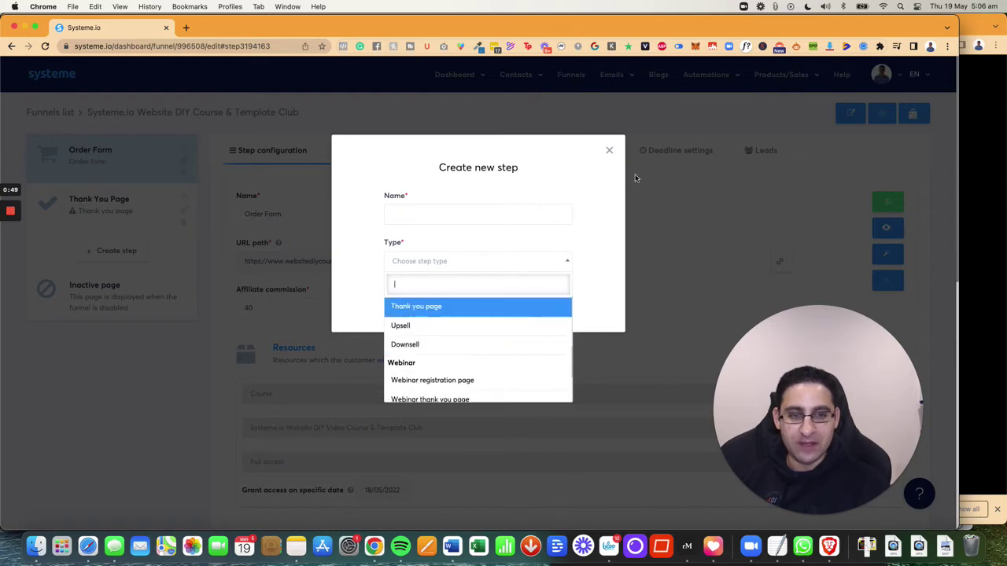
click(609, 150)
- Add a price plan, review the plan types and existing plans, then choose 'Create a new one!'
scroll(313, 384, down, 3)
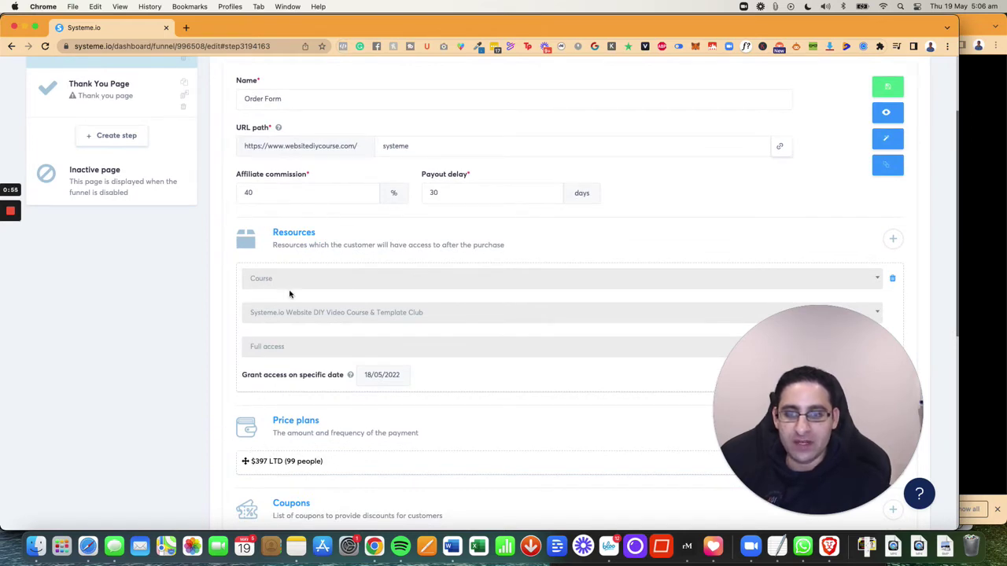
scroll(346, 281, down, 5)
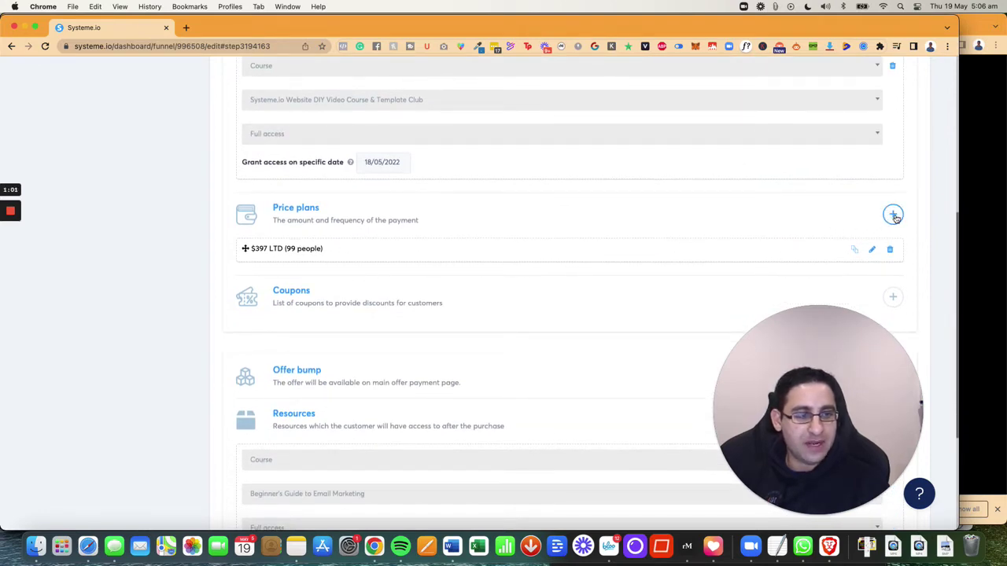
click(893, 215)
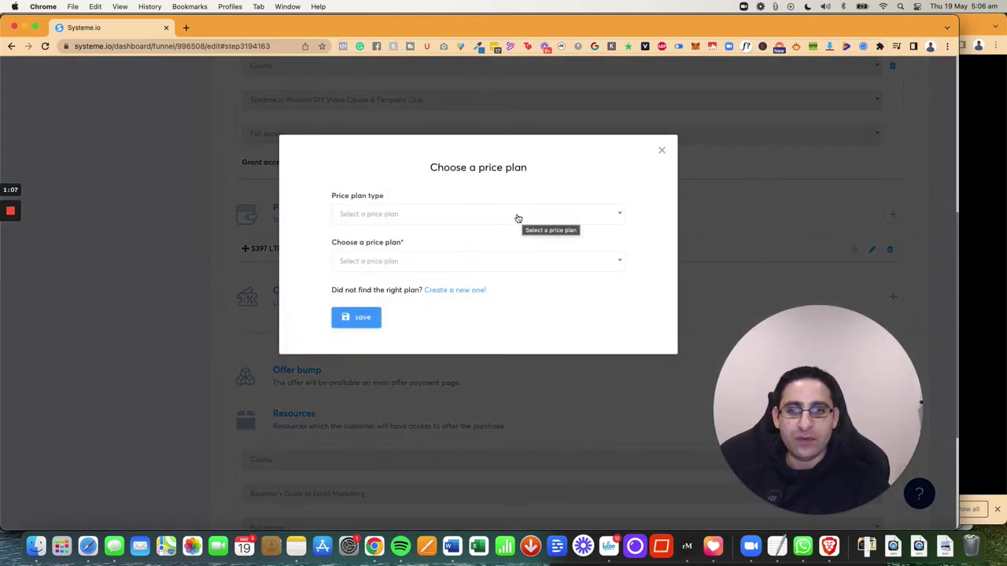
click(518, 218)
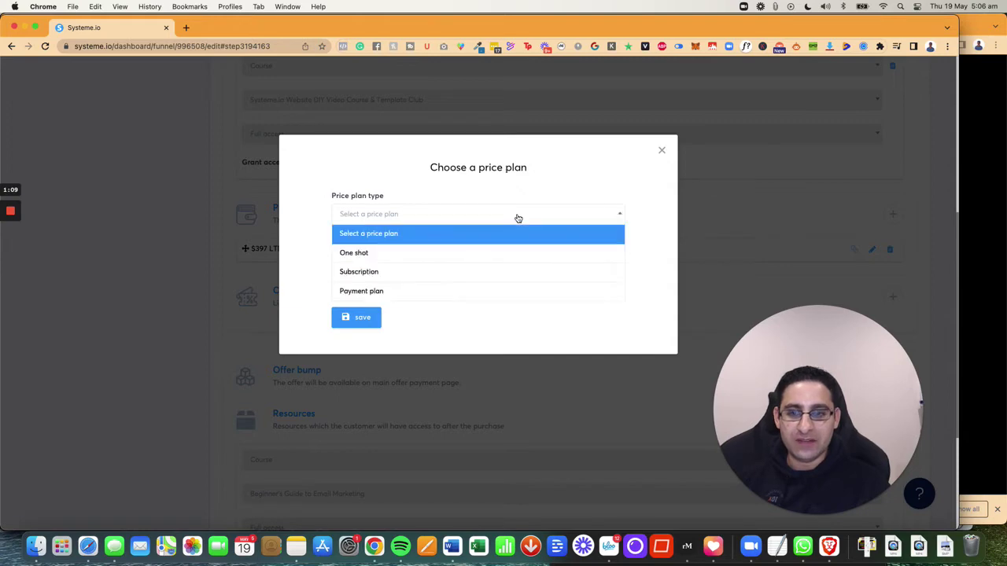
click(452, 191)
click(468, 264)
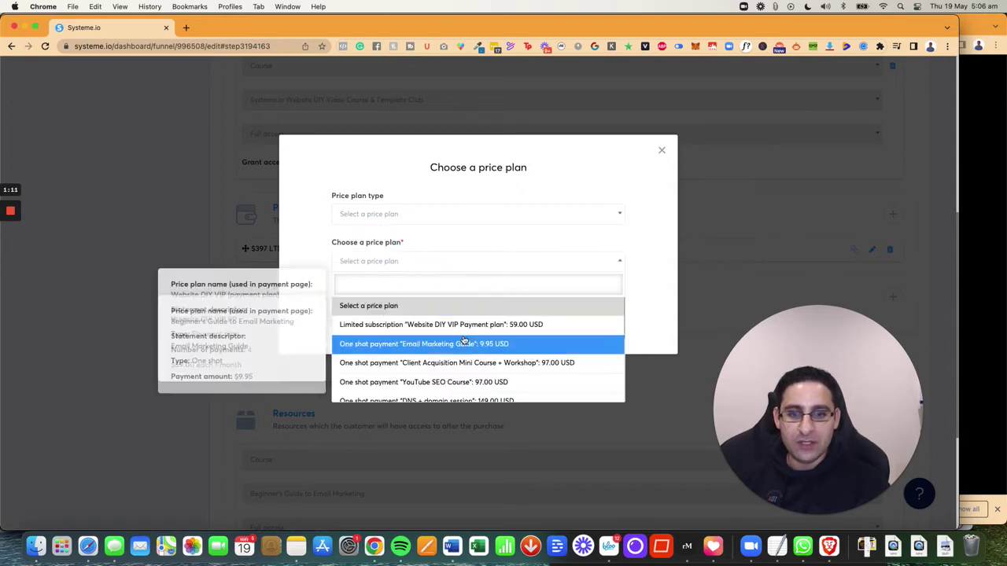
scroll(464, 338, down, 5)
scroll(409, 330, up, 5)
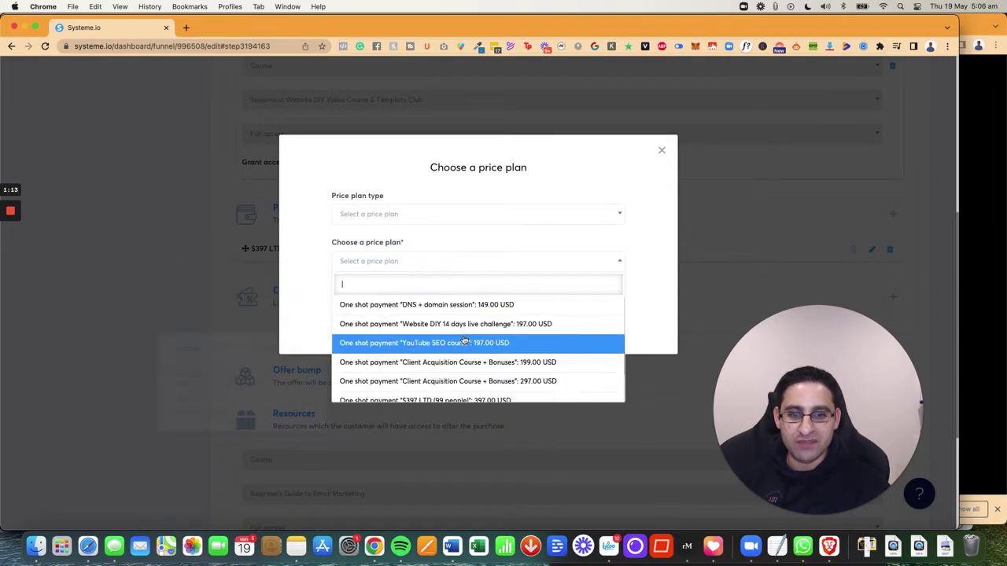
click(326, 255)
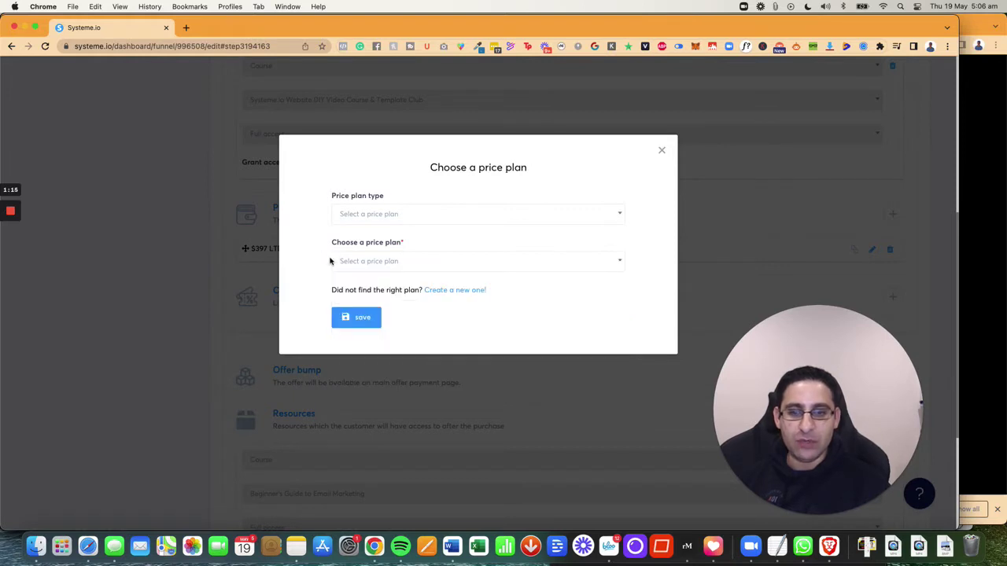
click(460, 290)
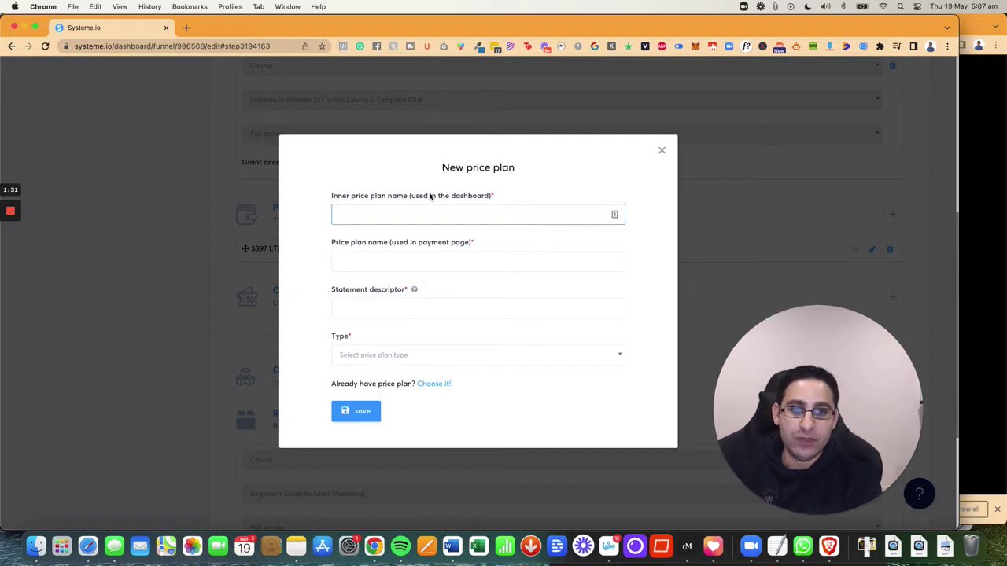
- Enter 'Systeme.io Website DIY + Template Club (payment plan)' as the inner price plan name
click(426, 212)
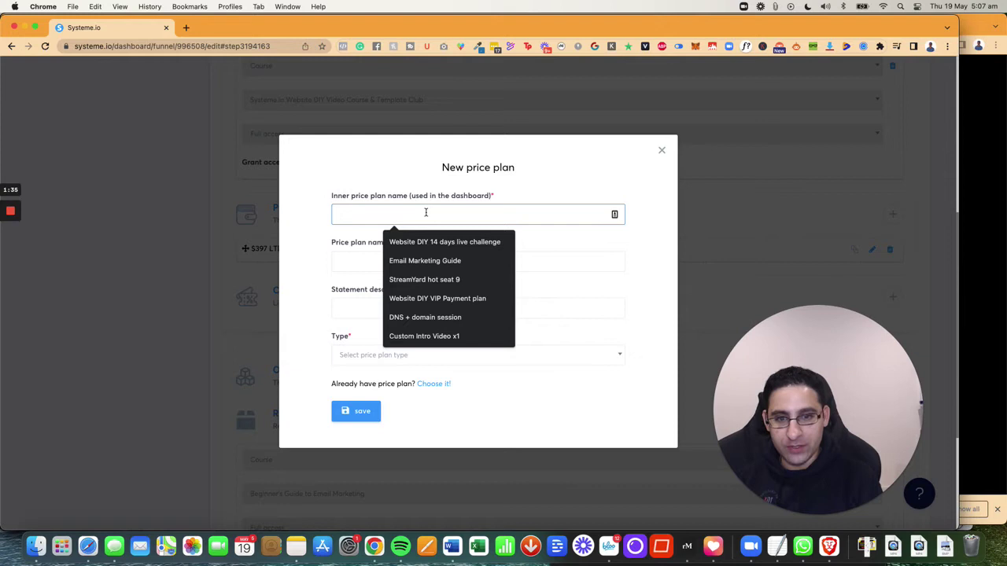
text(Systeme)
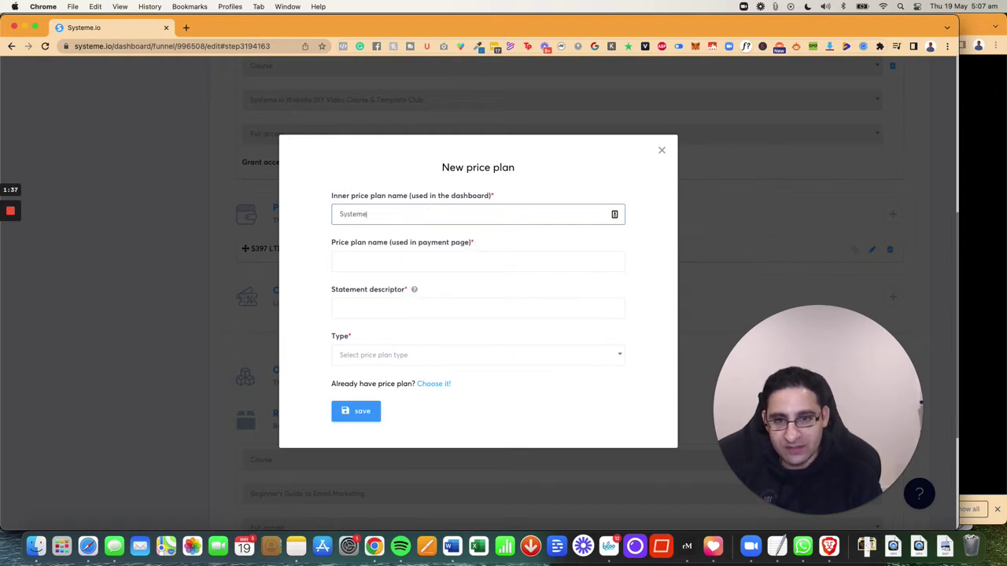
text(.io)
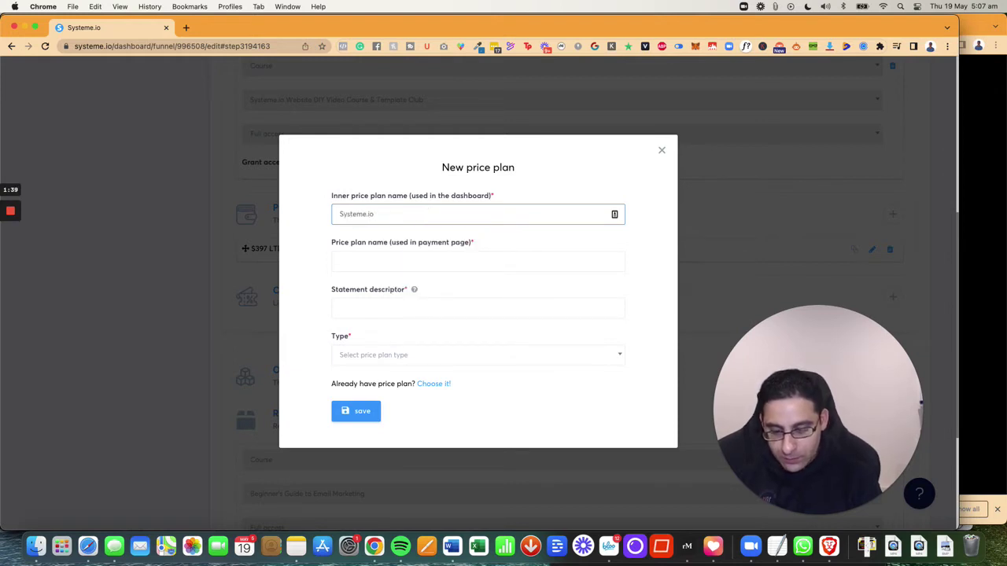
text( Website DIY + )
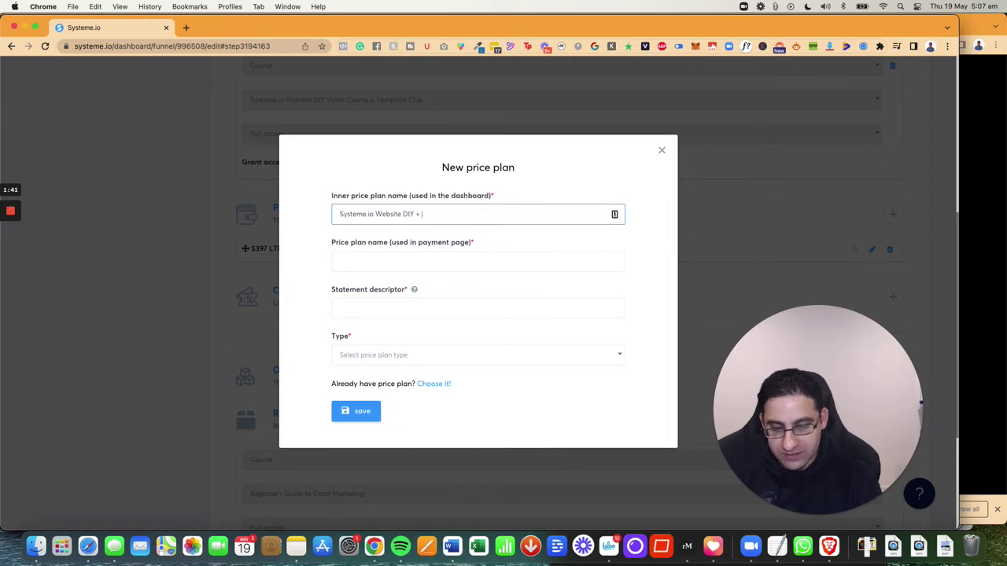
text(Template Club)
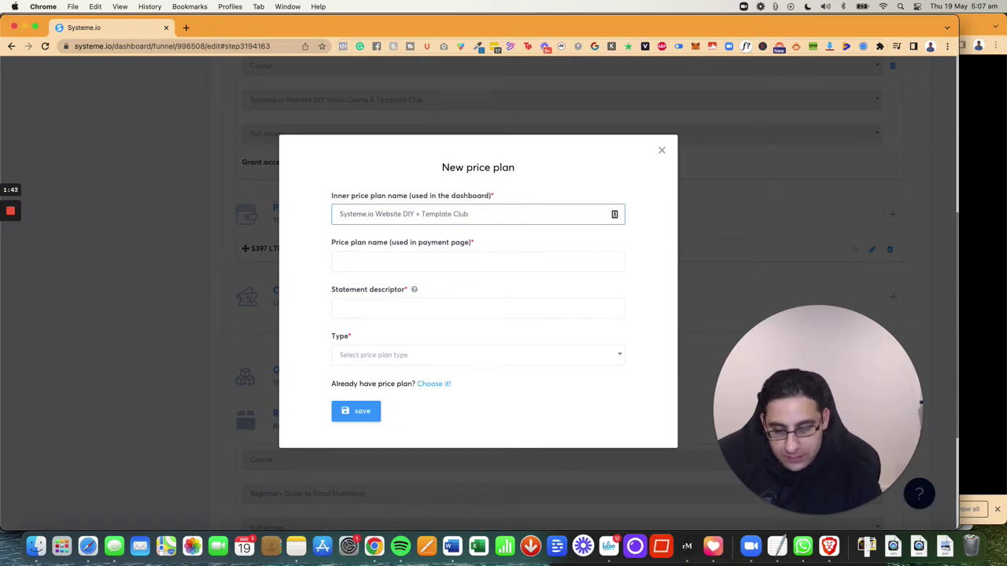
text( (payment plan))
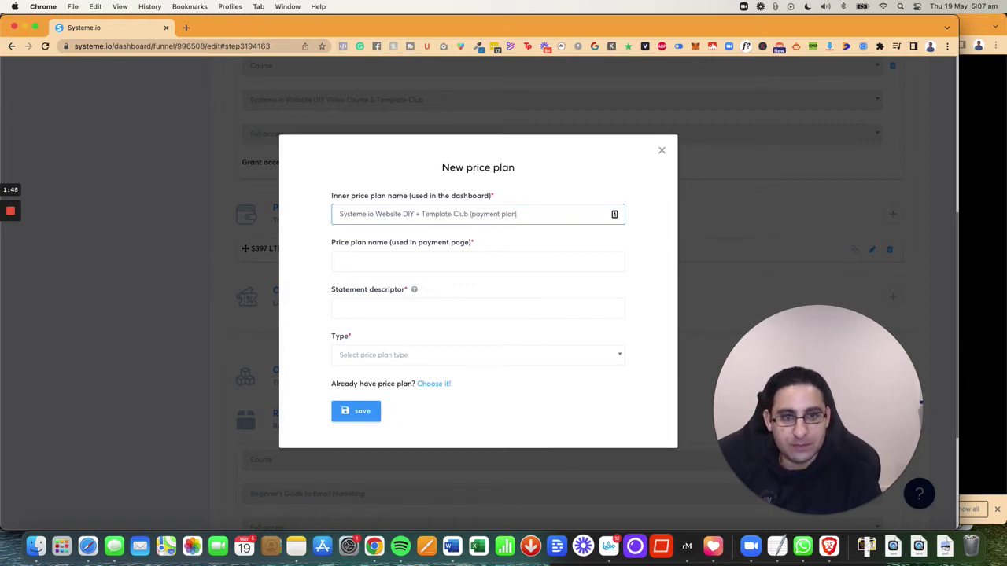
- Copy the inner name into Price plan name and insert 'Course' after 'DIY'
key(super+a)
key(super+c)
click(416, 263)
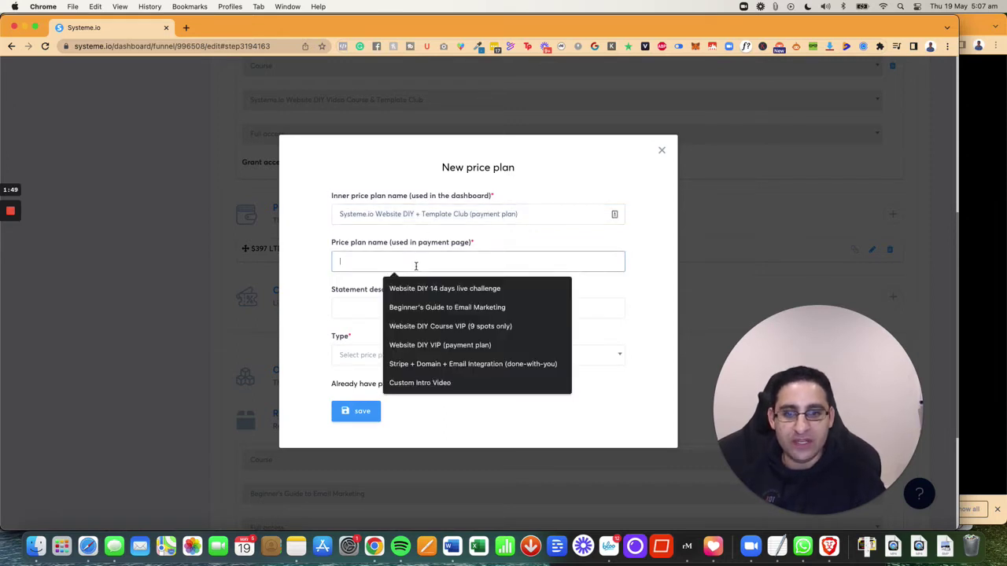
key(super+v)
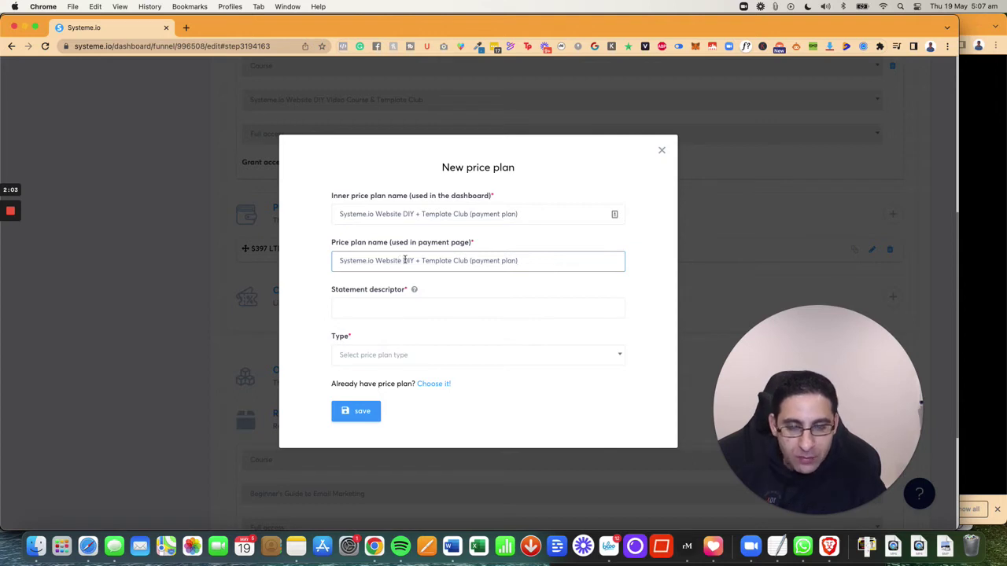
click(415, 260)
text(Course)
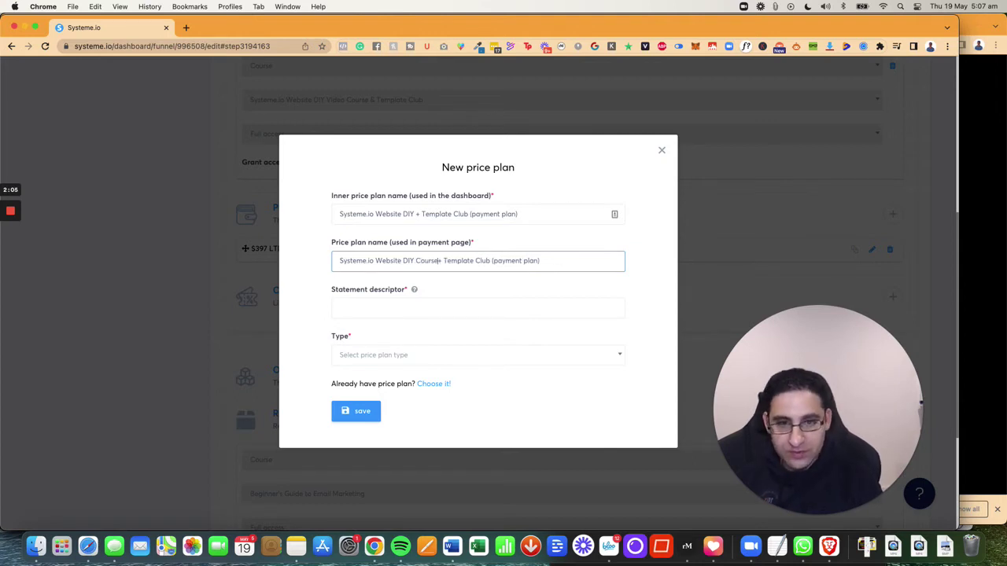
click(446, 260)
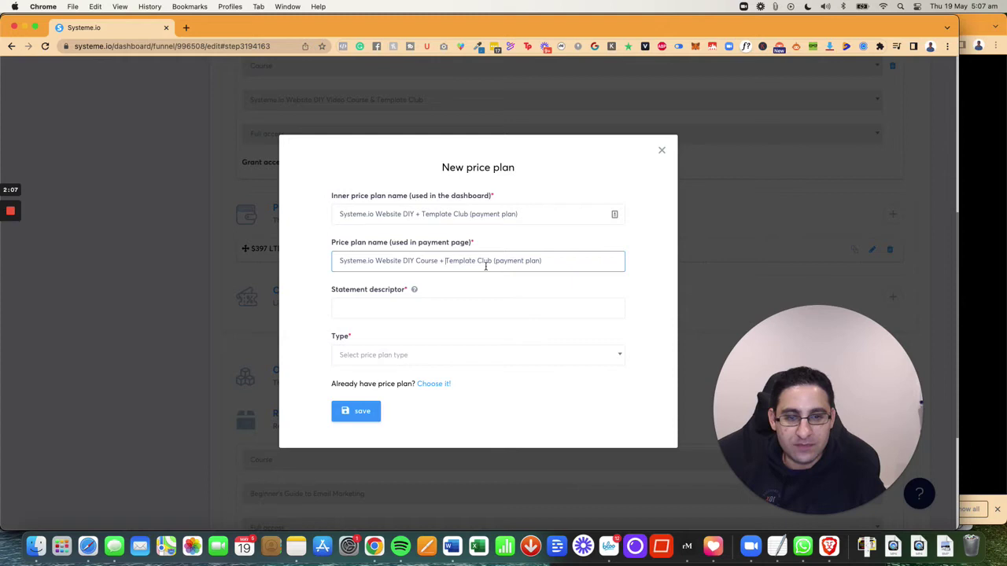
- Set the statement descriptor to 'systeme crs &templates' from the autofill suggestion
click(388, 309)
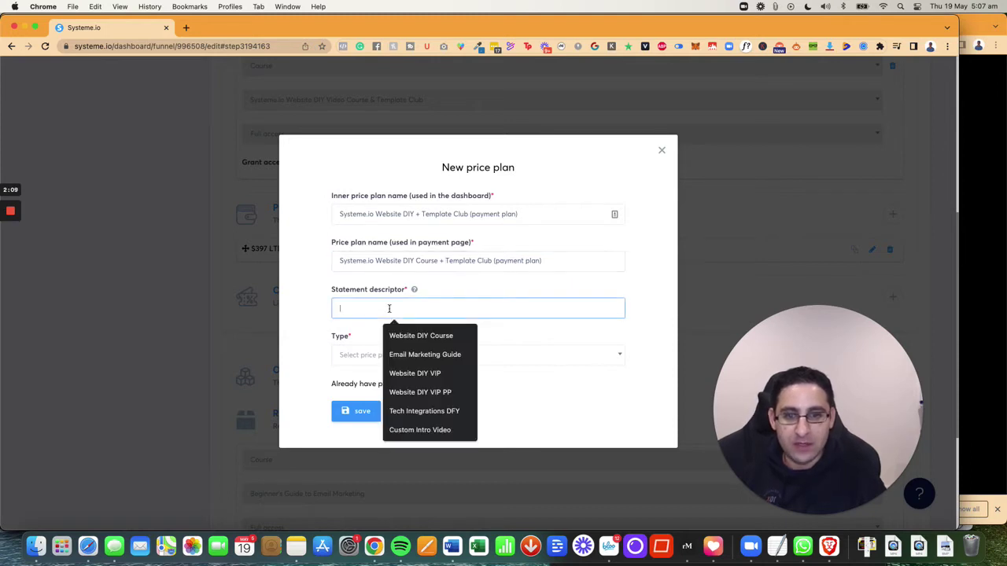
click(414, 291)
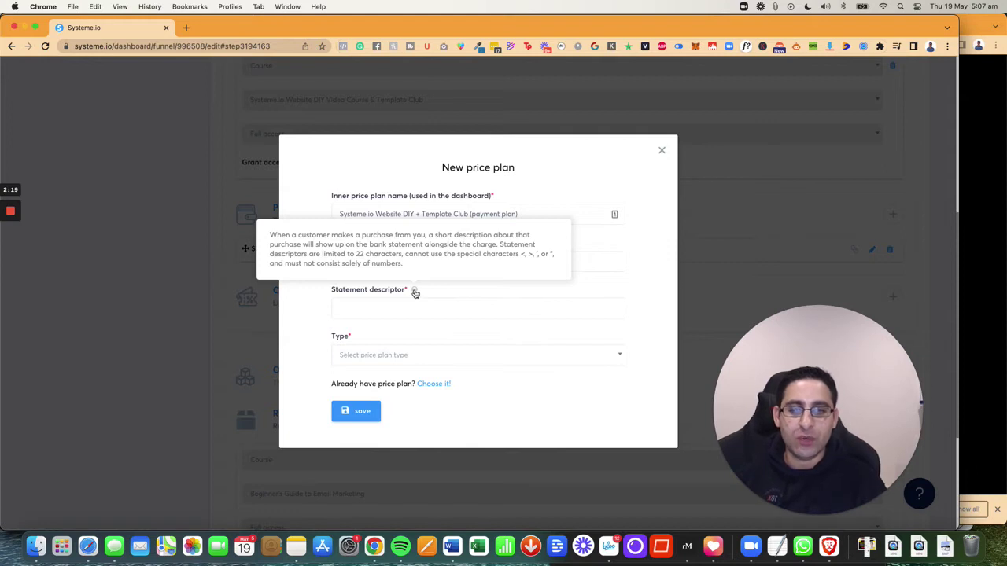
click(394, 310)
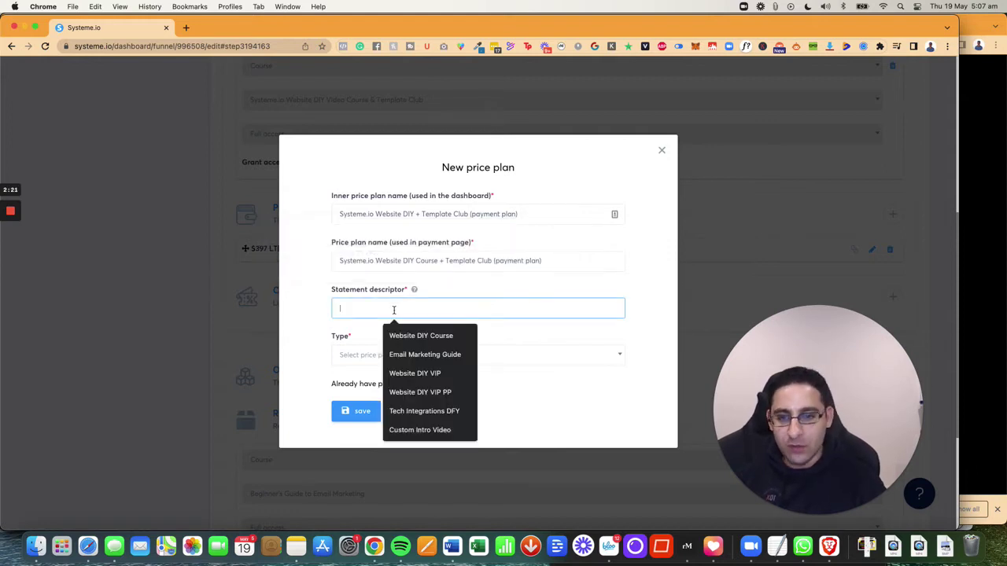
text(systeme)
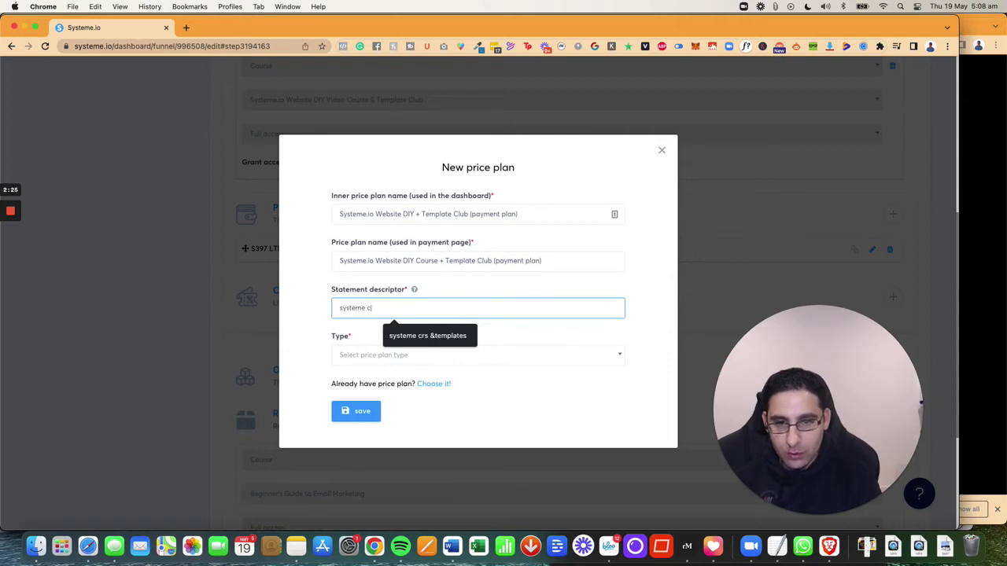
text( c)
click(427, 335)
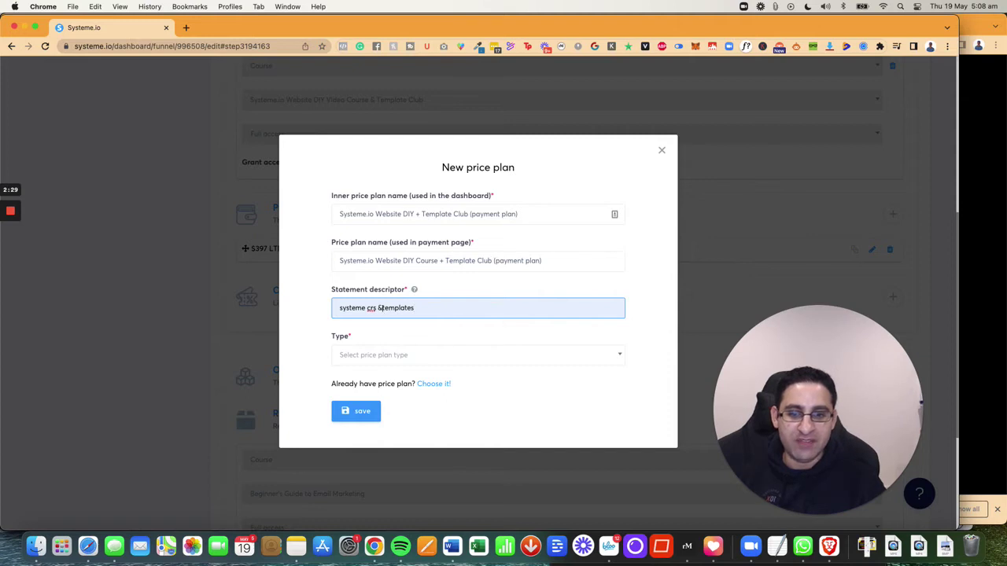
drag(421, 311, 324, 313)
click(370, 332)
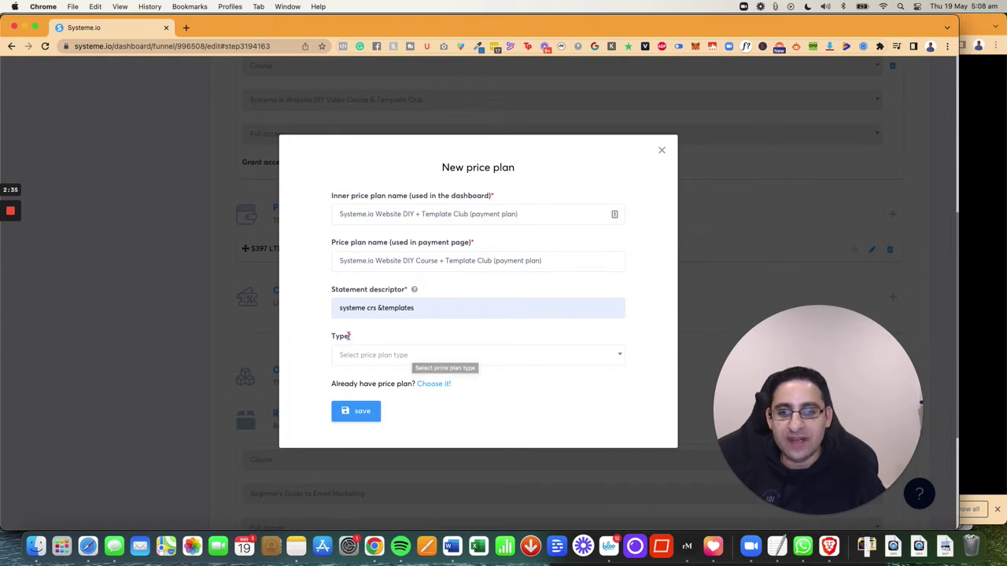
- Make the price plan type Payment plan, keeping the trial period at 0 days
click(398, 357)
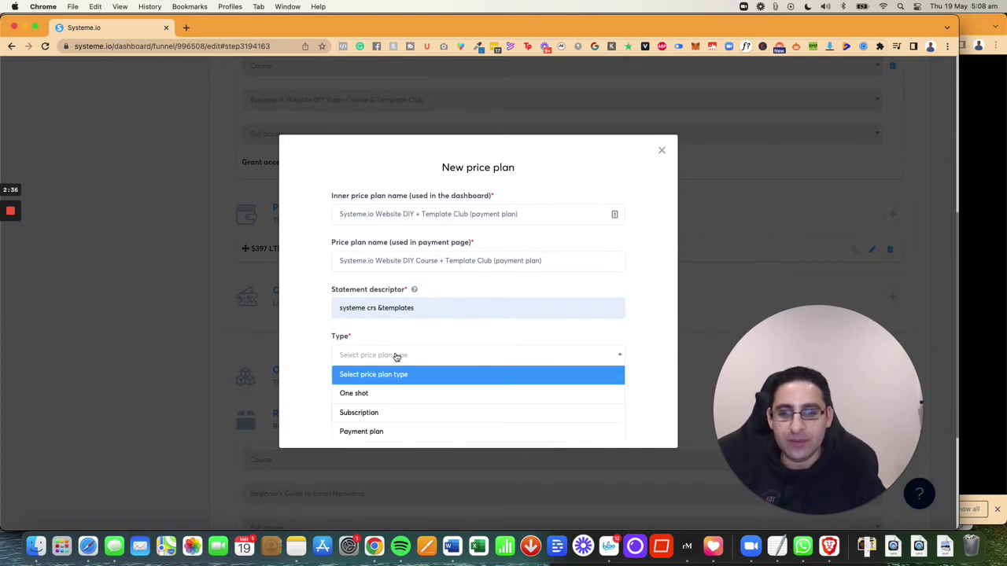
click(377, 432)
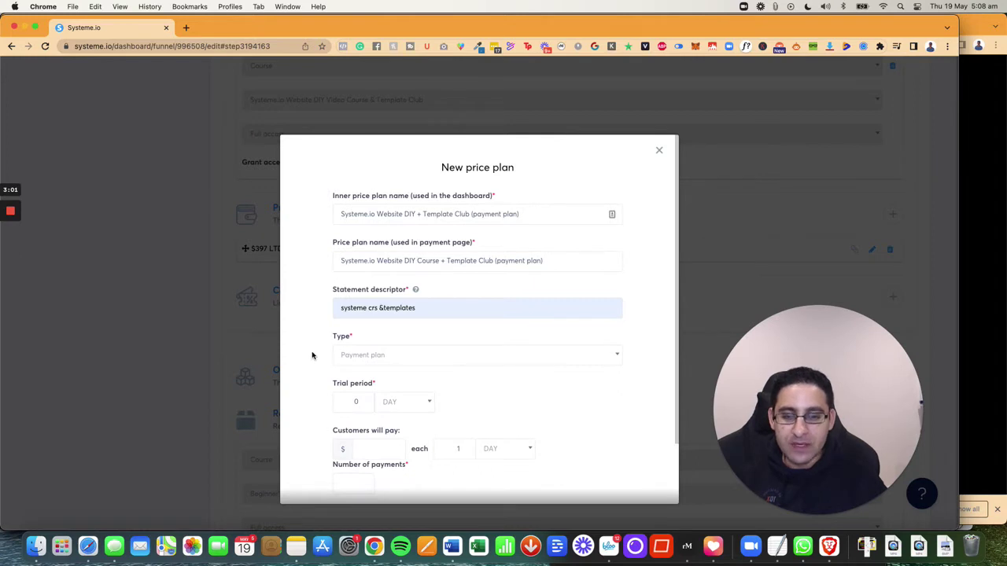
scroll(311, 355, down, 3)
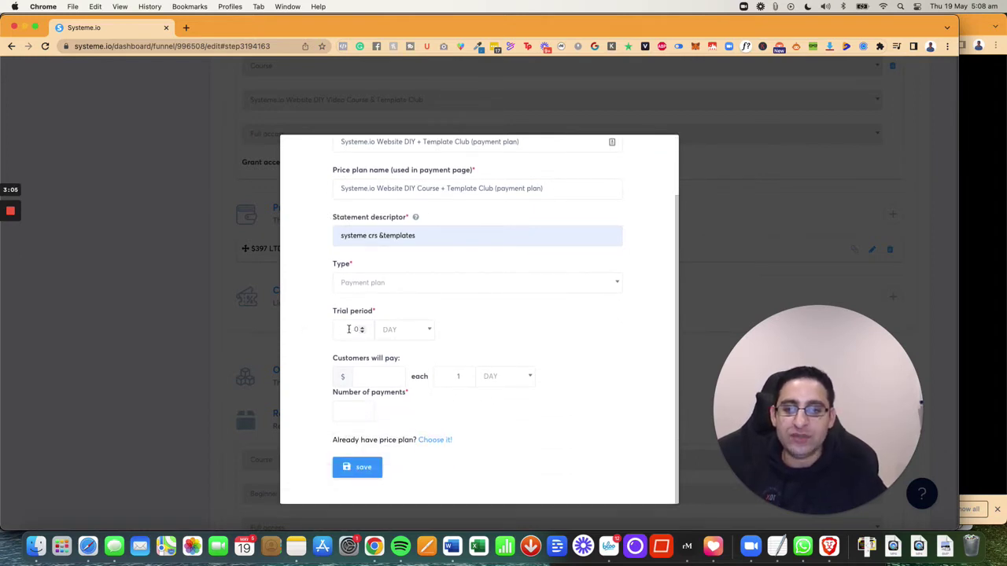
click(390, 330)
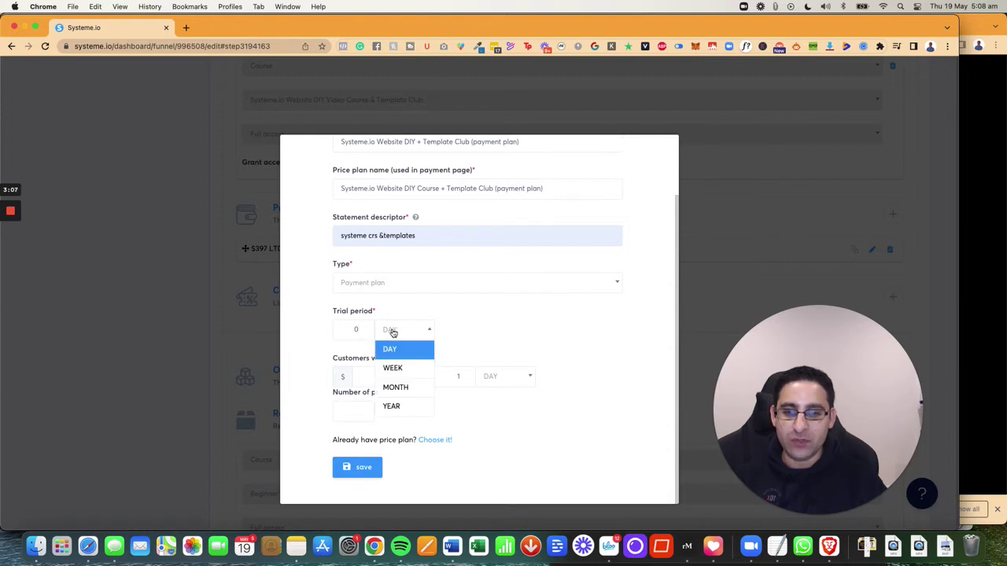
click(473, 319)
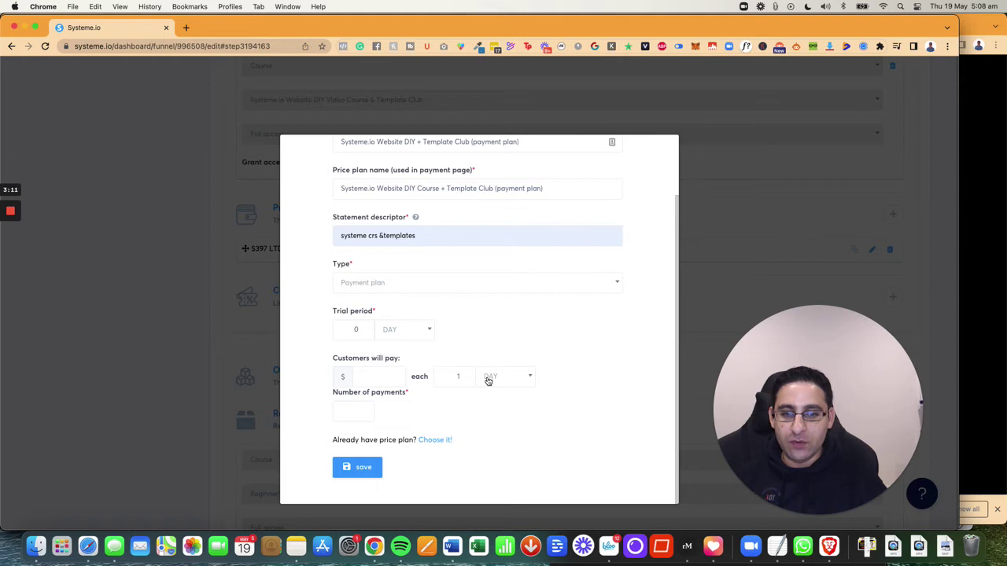
- Charge $37 every 2 months with 12 payments
click(380, 376)
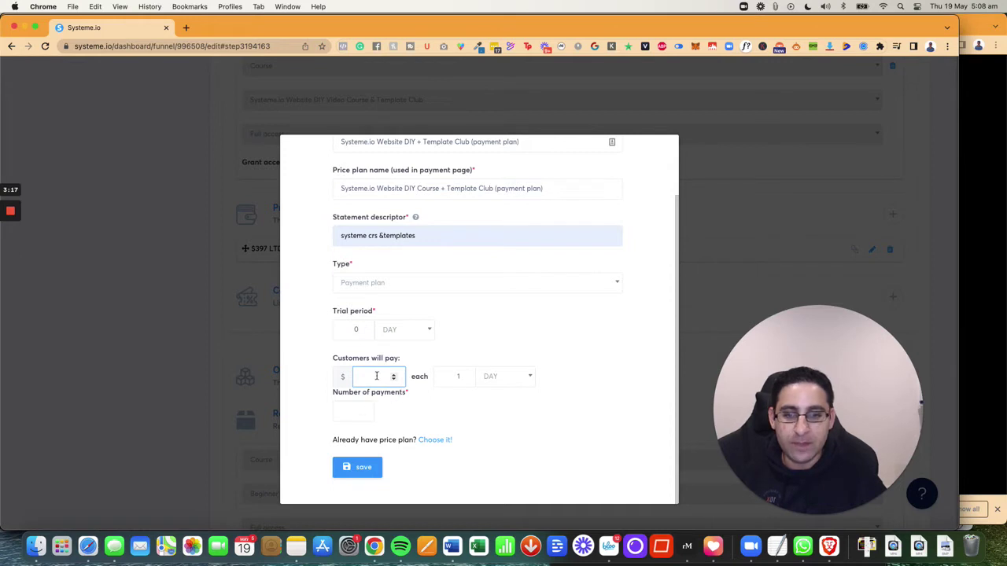
click(453, 376)
text(1)
click(490, 377)
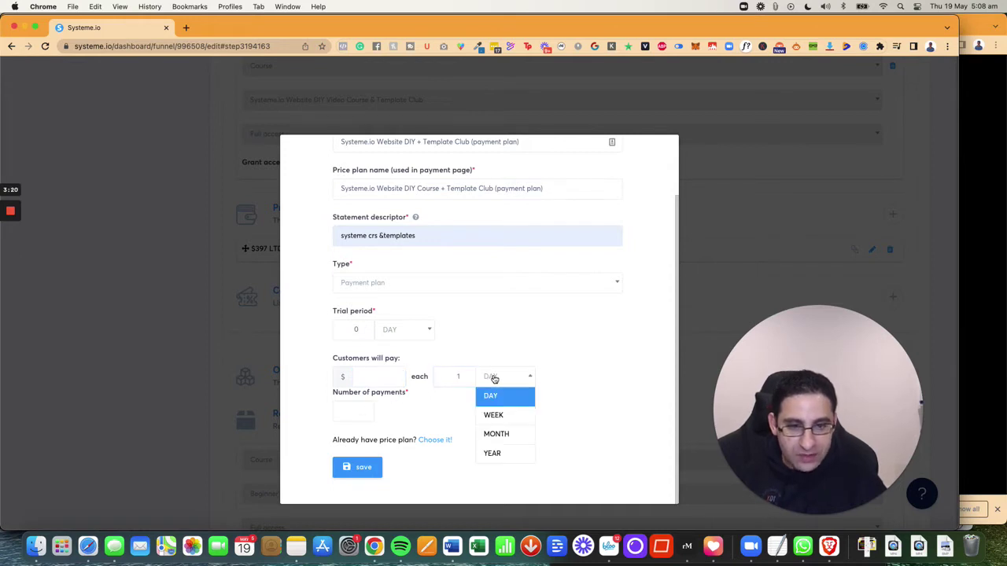
click(498, 439)
click(382, 375)
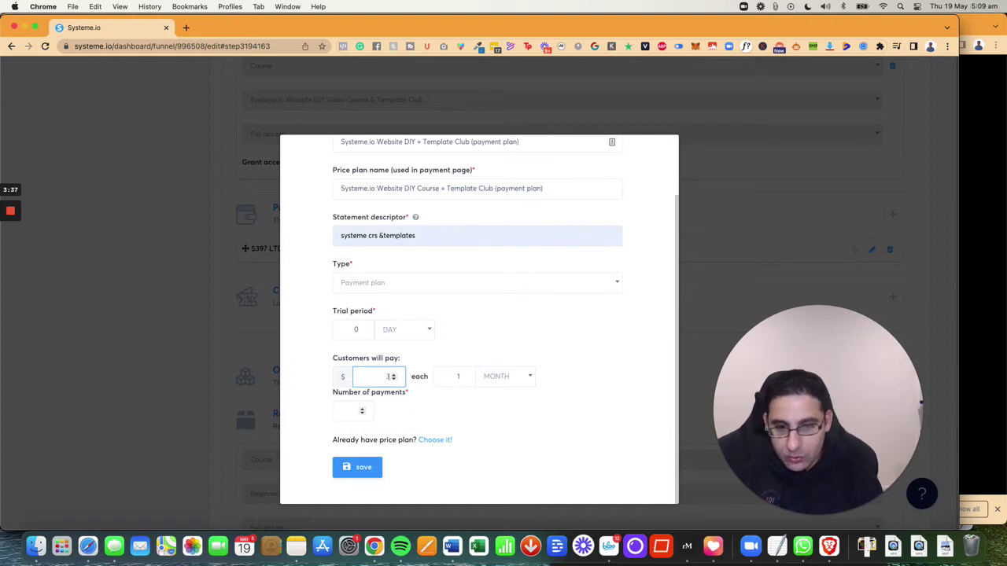
click(464, 377)
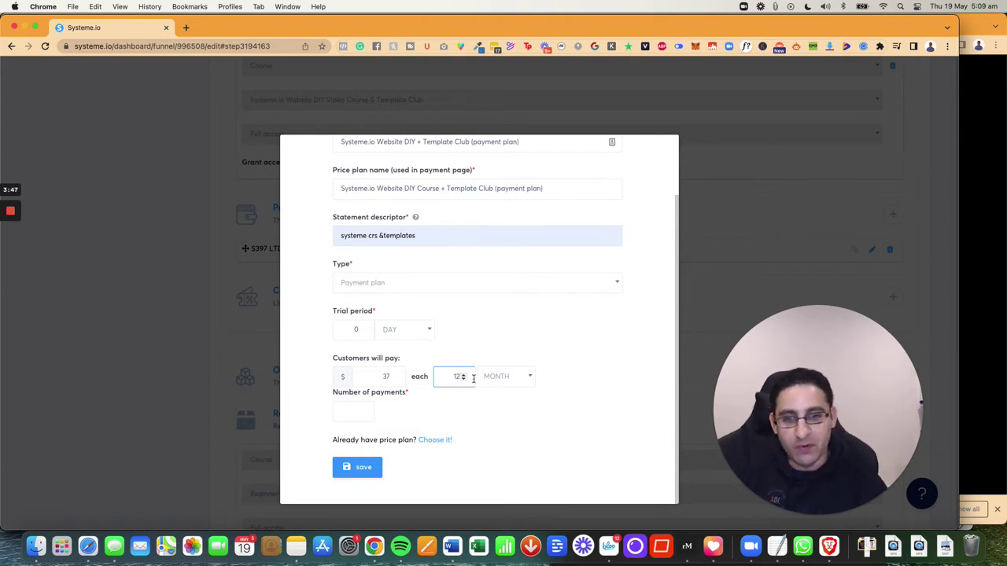
click(349, 411)
click(452, 371)
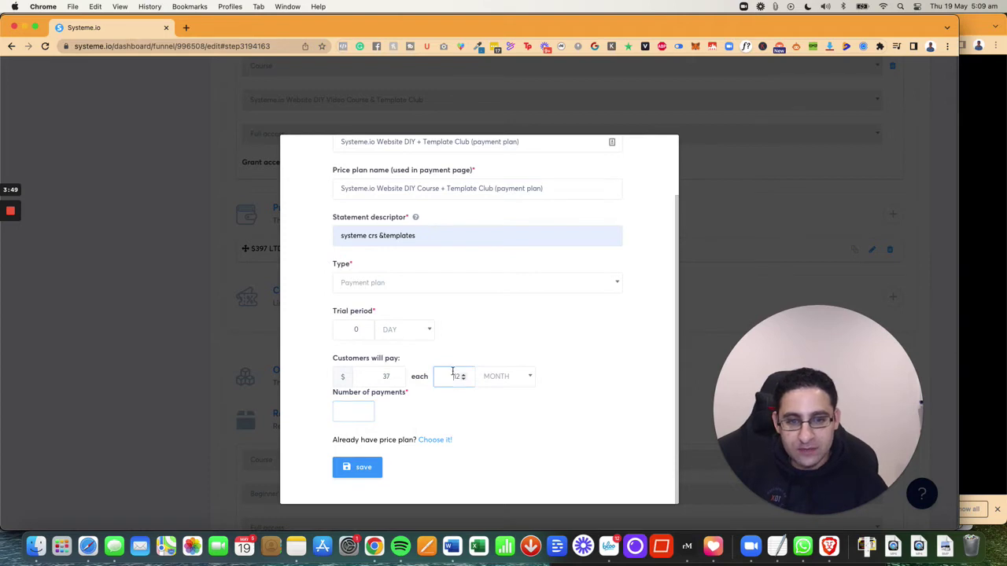
click(462, 373)
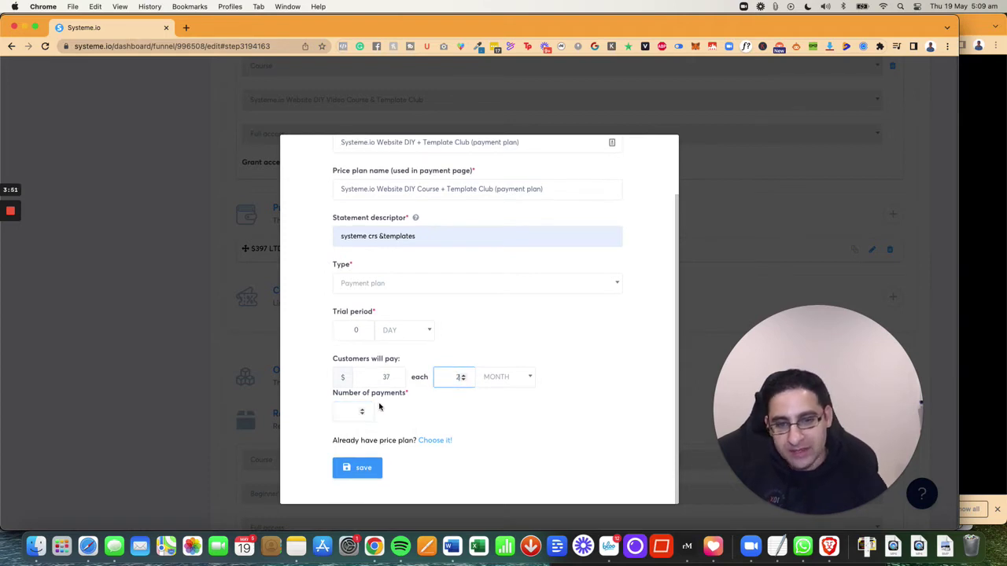
click(353, 410)
text(12)
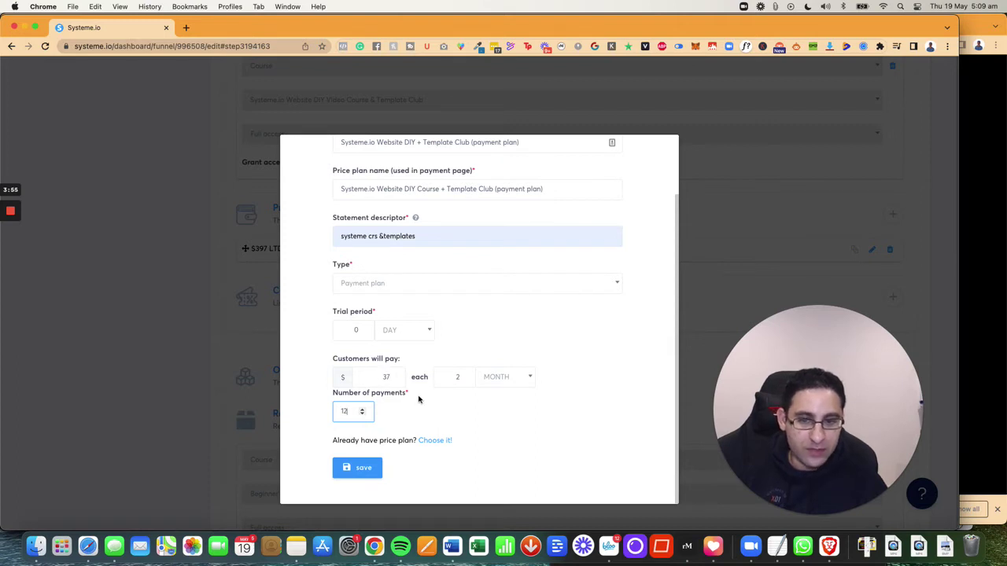
click(387, 377)
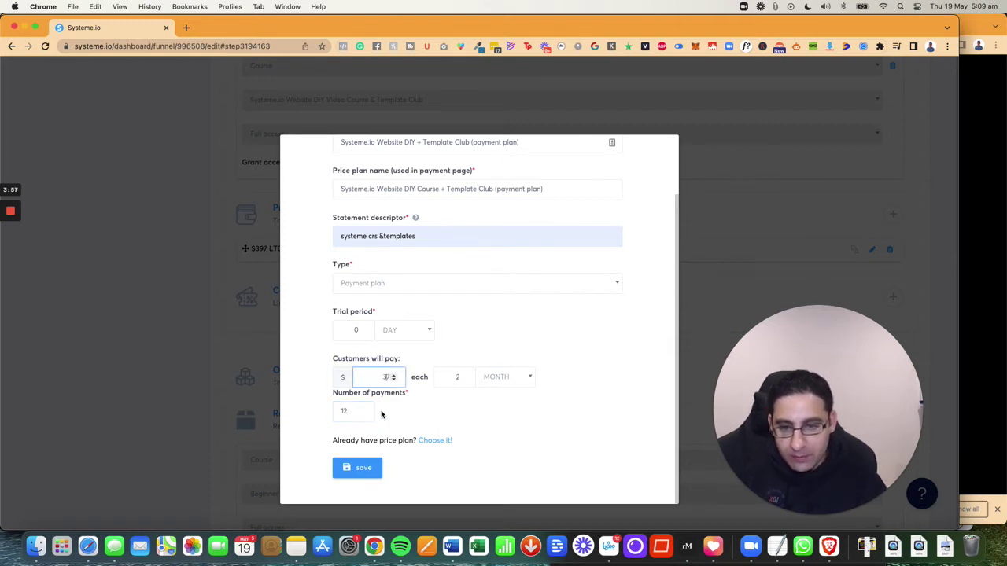
- Save the new payment plan, then save the Order Form funnel step
click(366, 470)
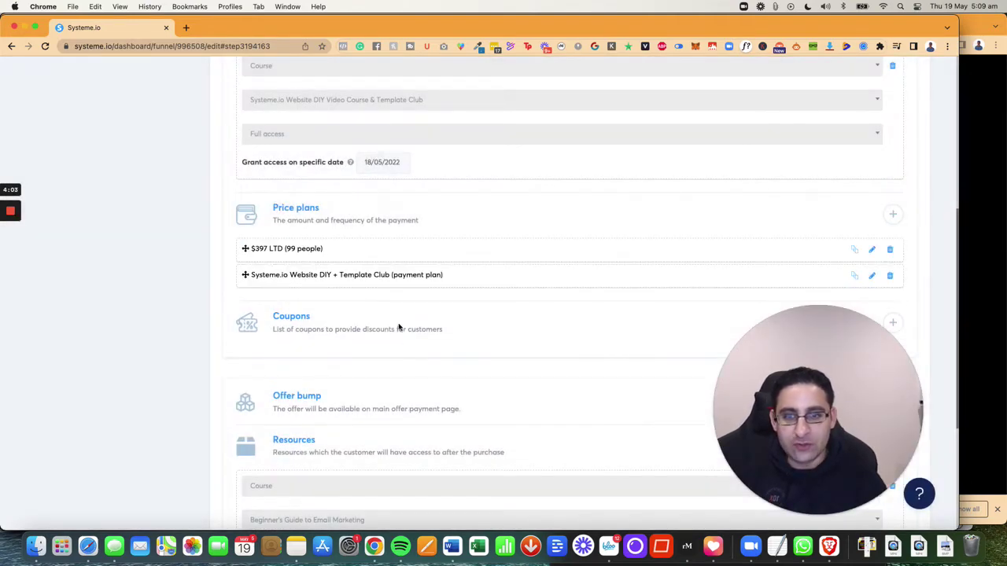
mouse_move(3, 217)
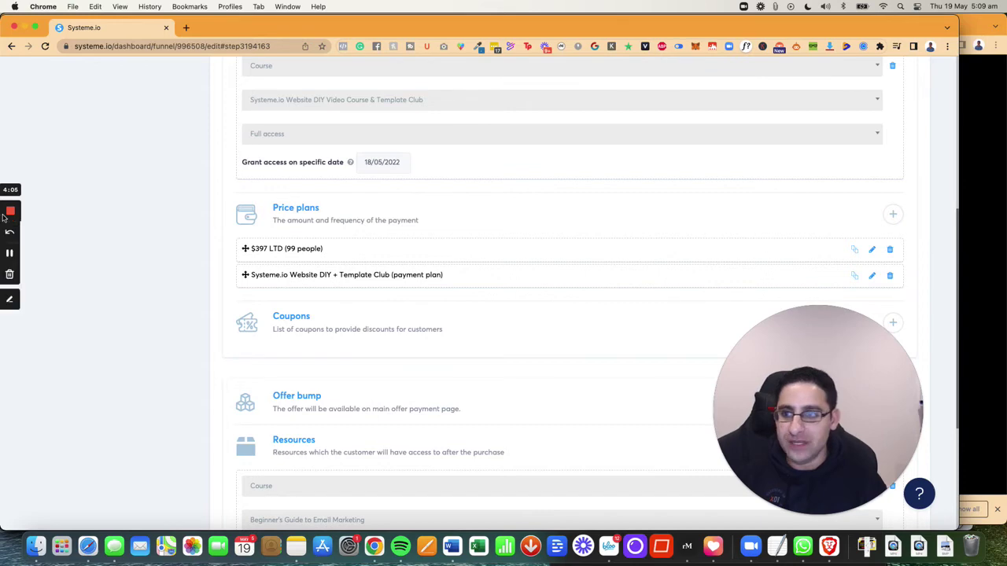
click(10, 253)
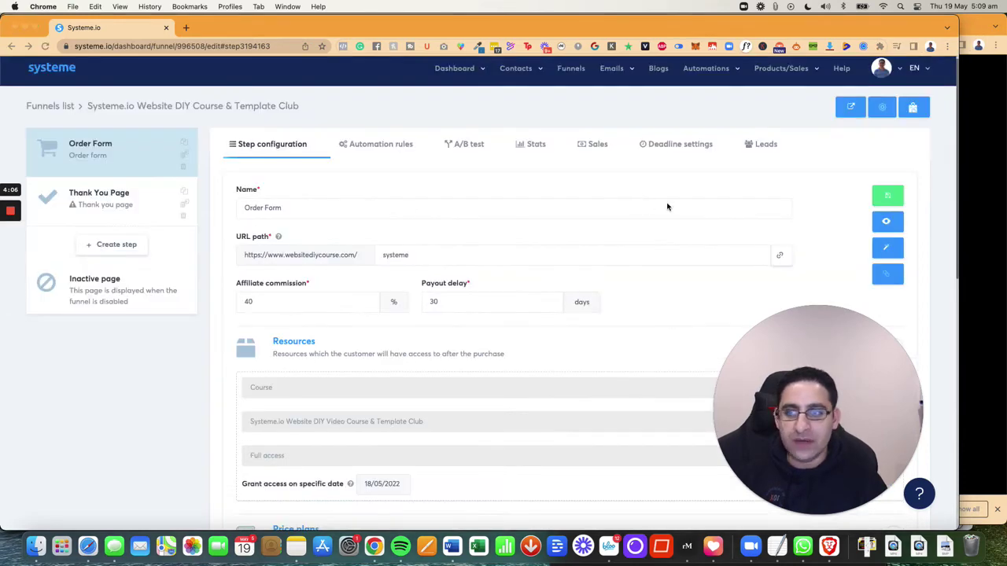
scroll(667, 207, up, 1)
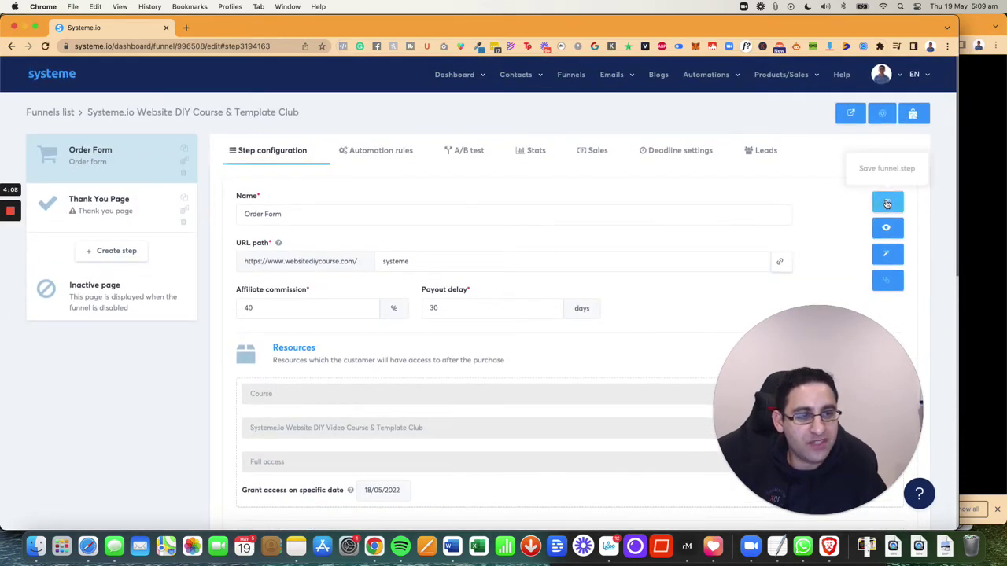
click(886, 204)
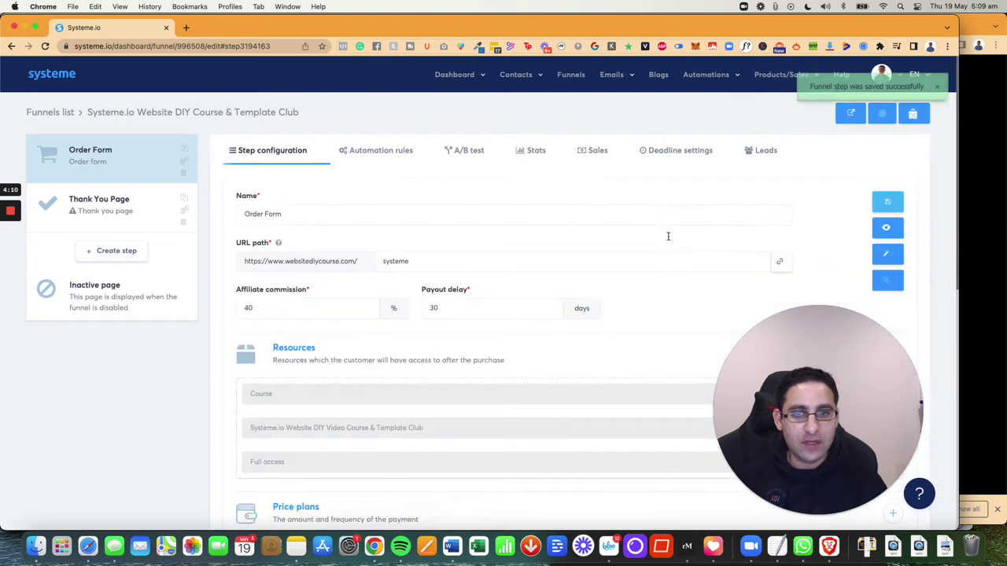
scroll(501, 262, down, 10)
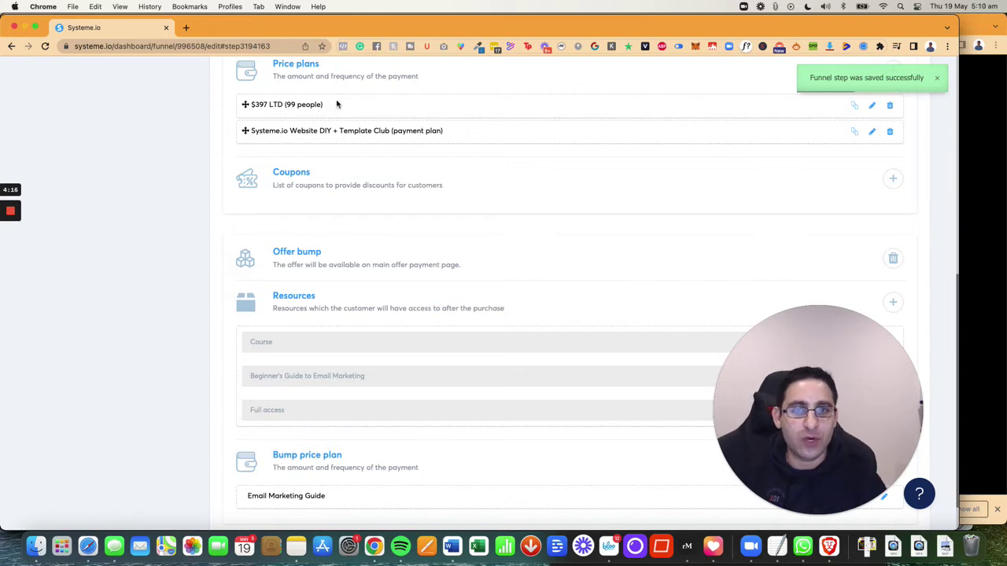
scroll(337, 103, up, 3)
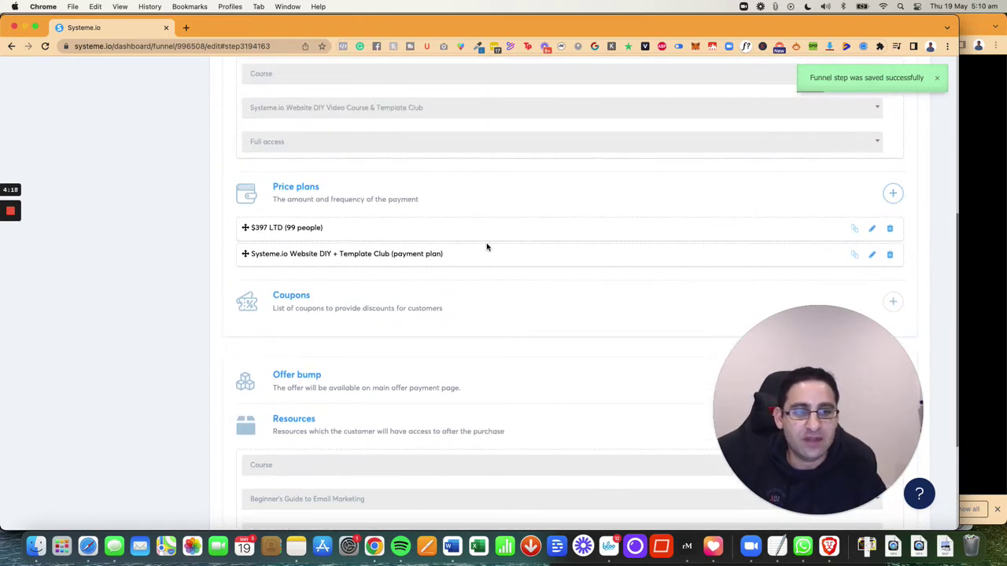
- Review the existing plans in the Choose a price plan dialog and close it without adding
click(892, 193)
click(403, 267)
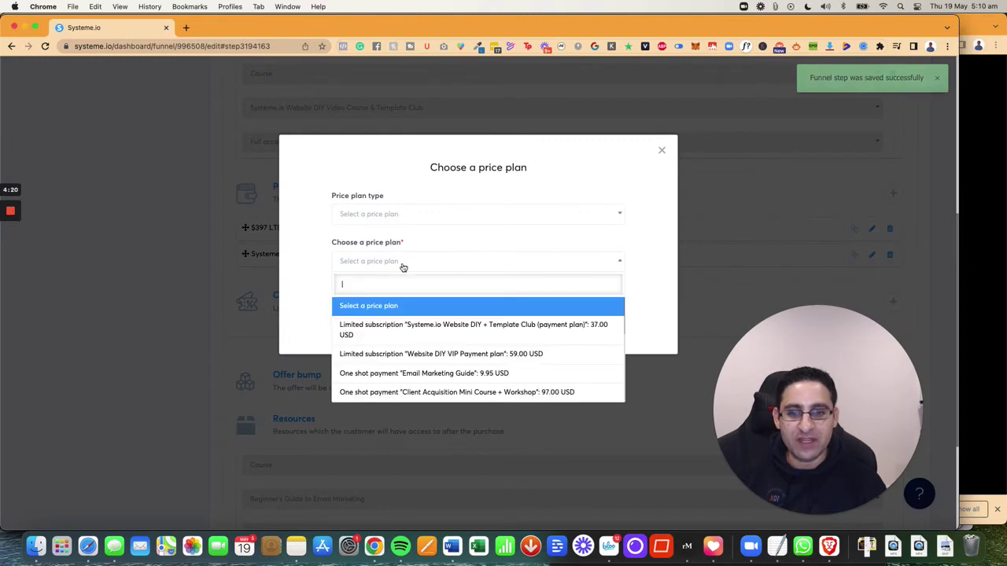
scroll(406, 330, down, 5)
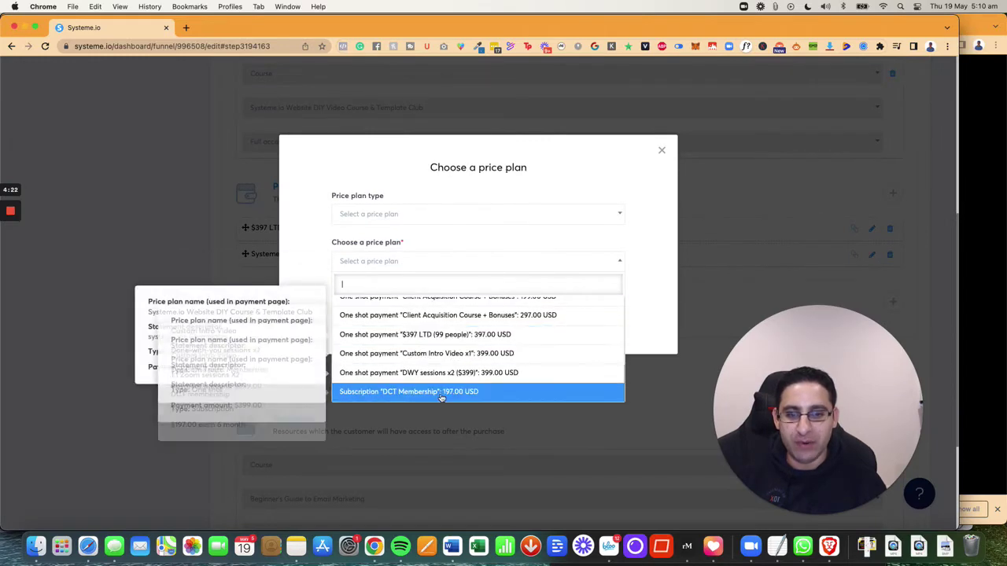
scroll(409, 366, up, 5)
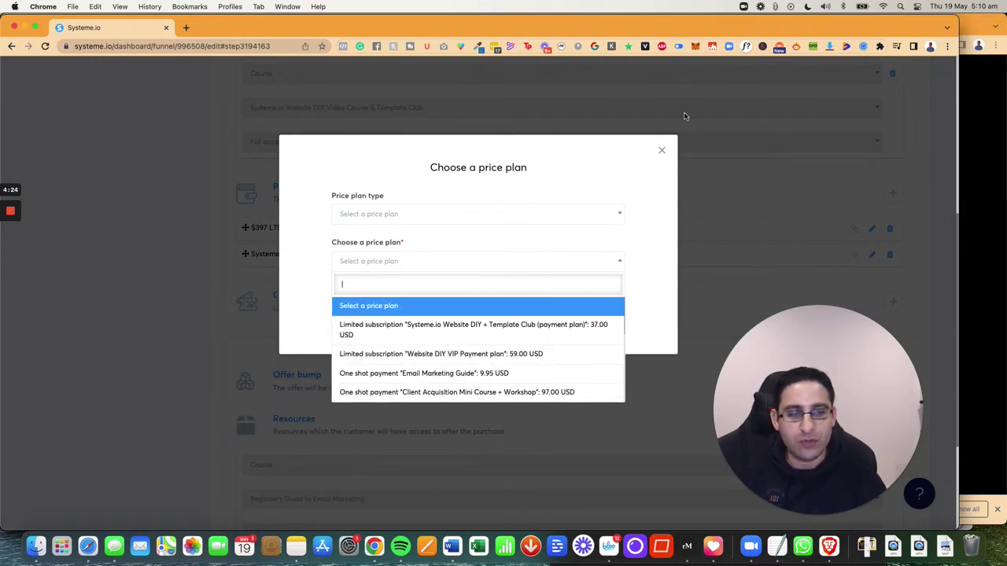
click(662, 150)
scroll(694, 188, up, 5)
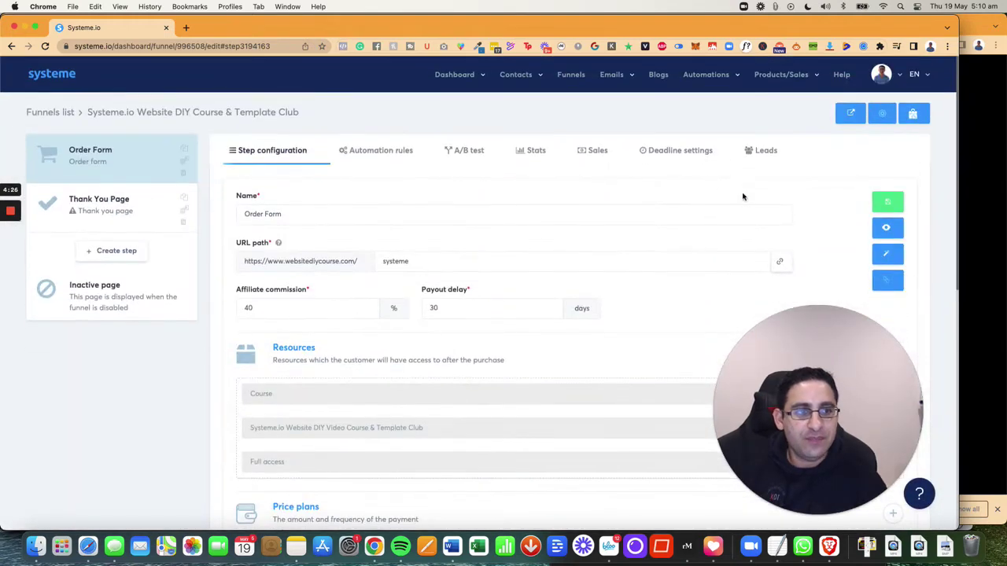
click(888, 256)
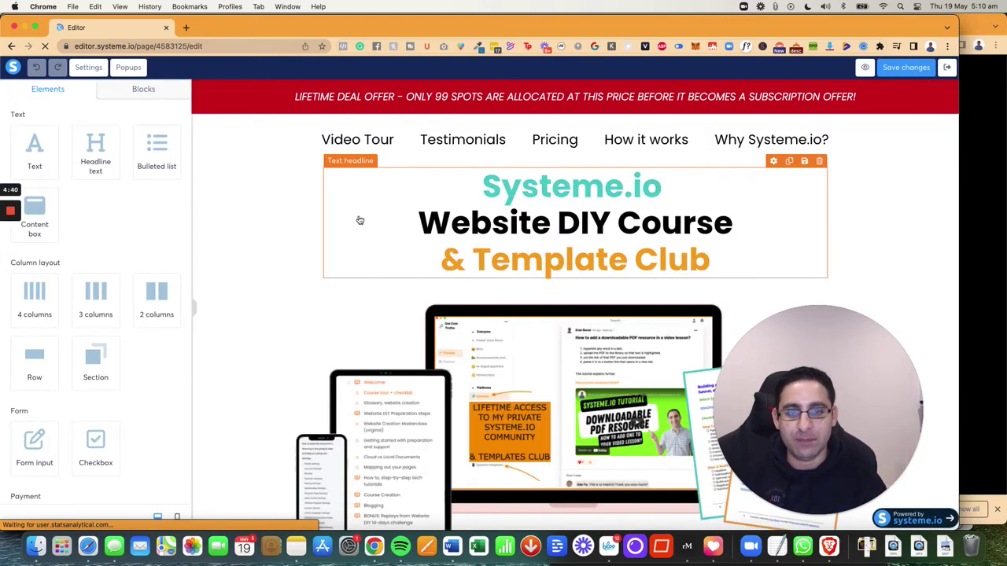
scroll(359, 218, down, 10)
scroll(352, 221, down, 20)
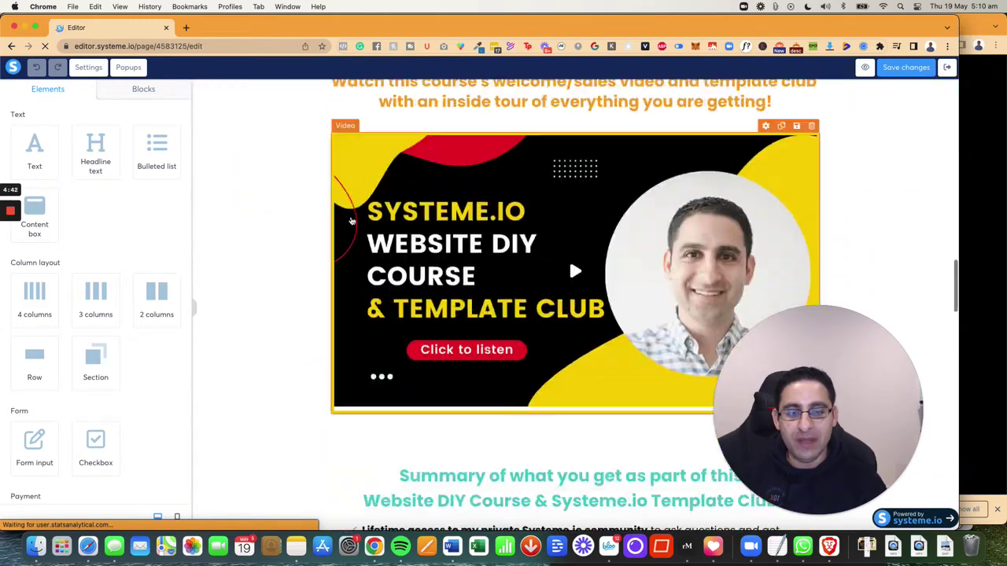
scroll(351, 221, down, 20)
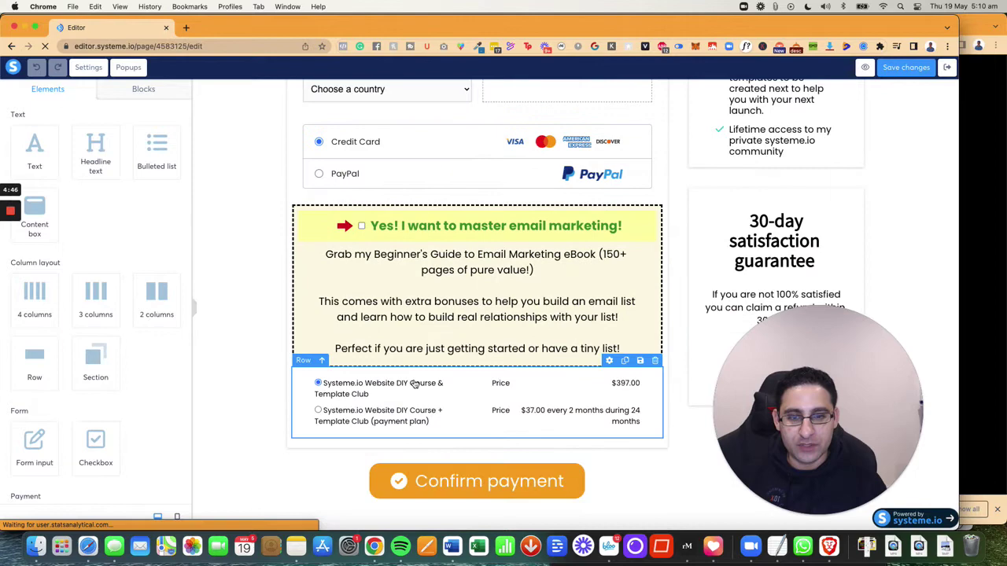
click(387, 417)
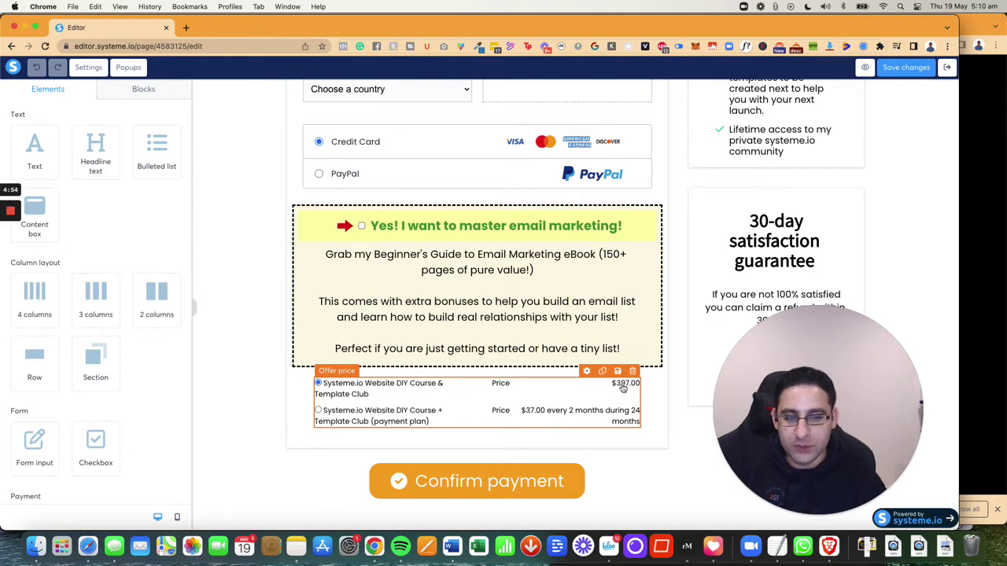
mouse_move(11, 252)
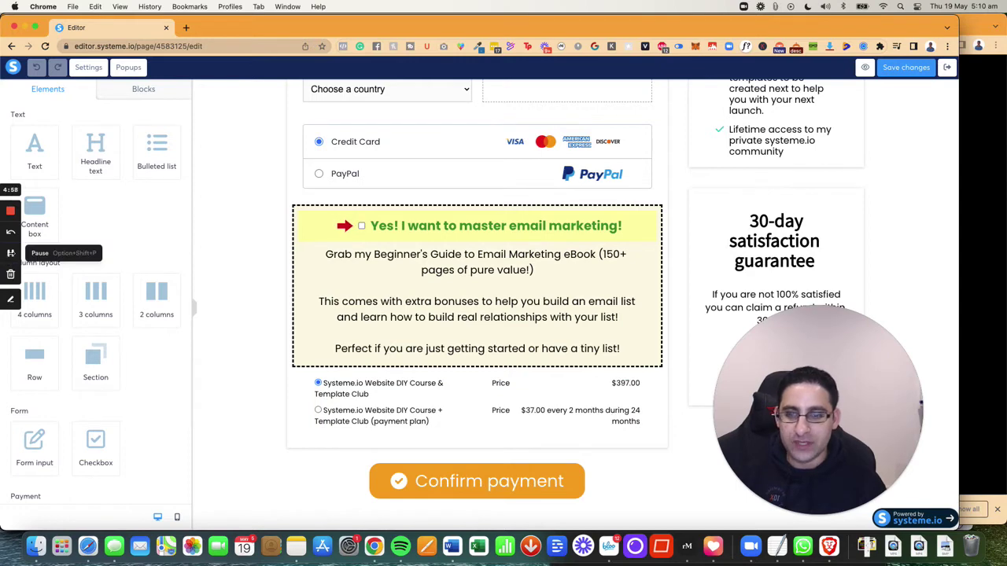
click(11, 253)
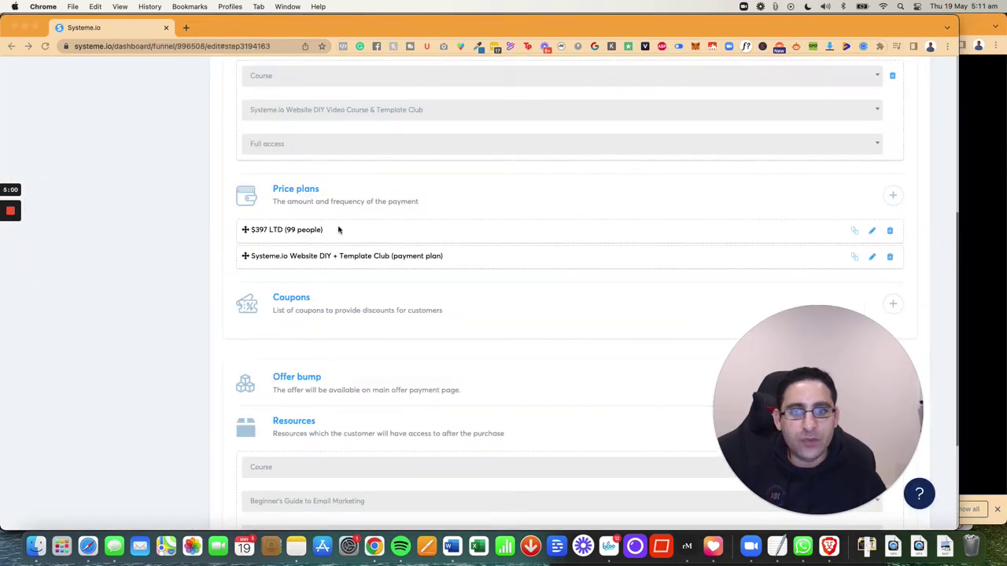
- Replace the second price plan by starting a brand-new price plan
click(855, 259)
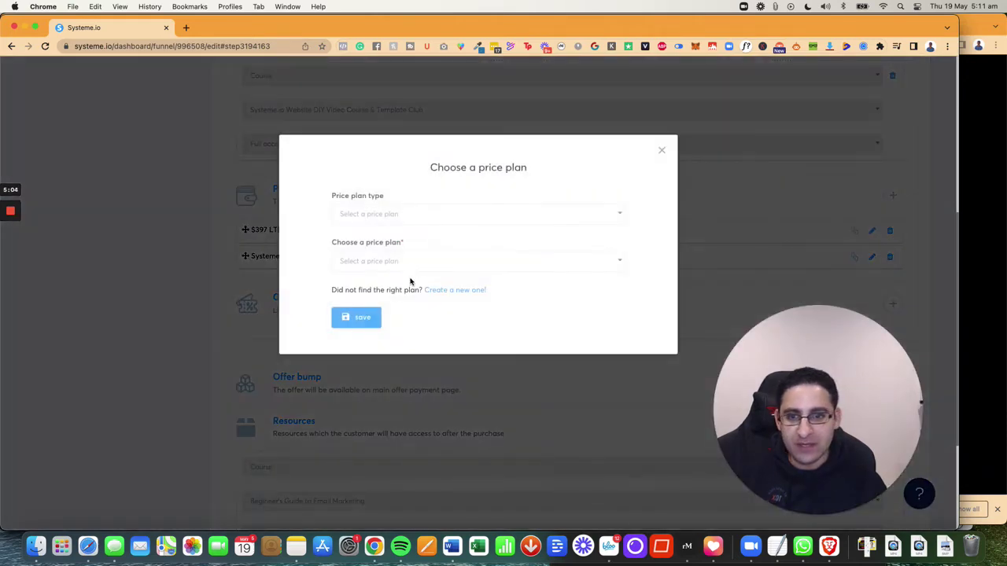
click(403, 260)
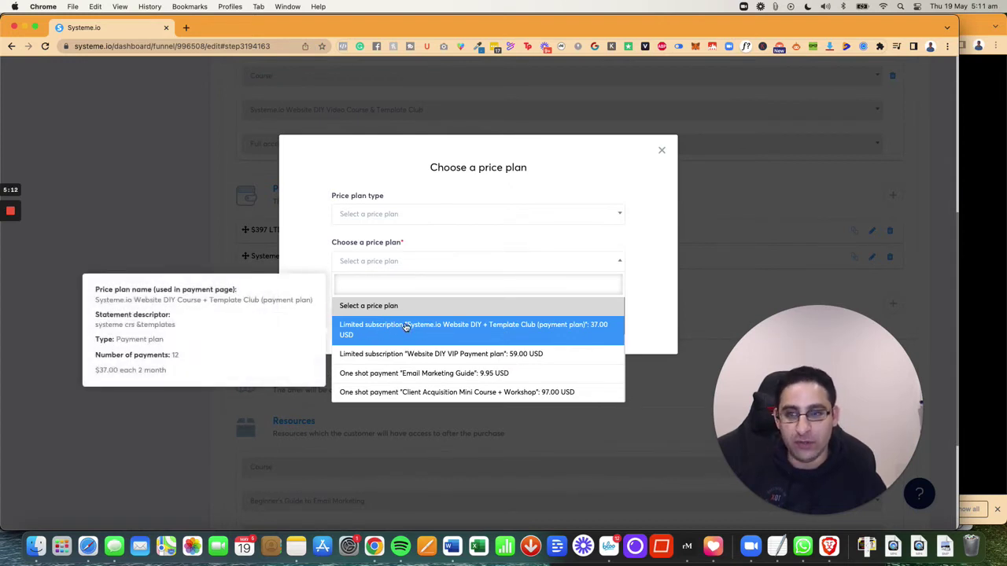
click(321, 266)
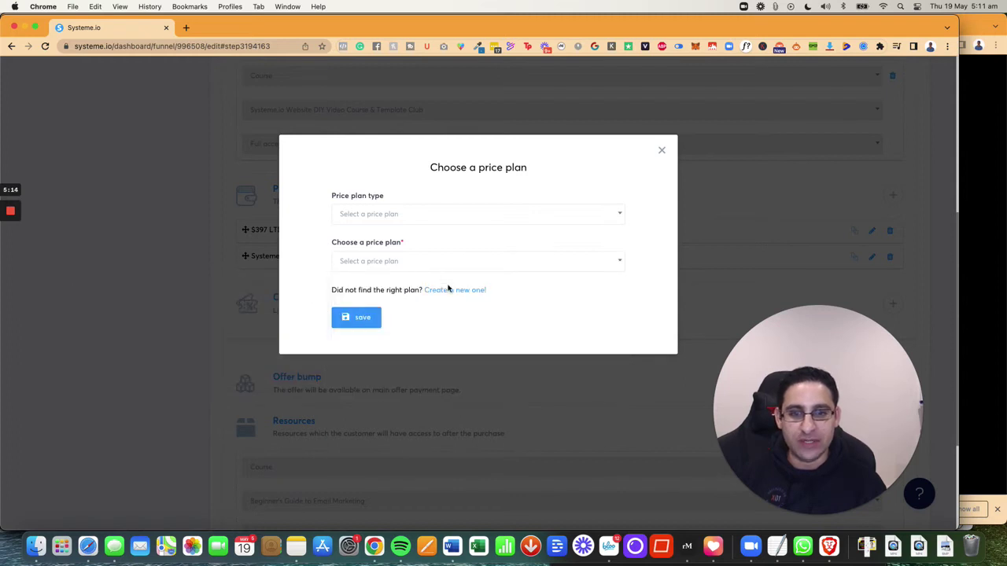
click(452, 290)
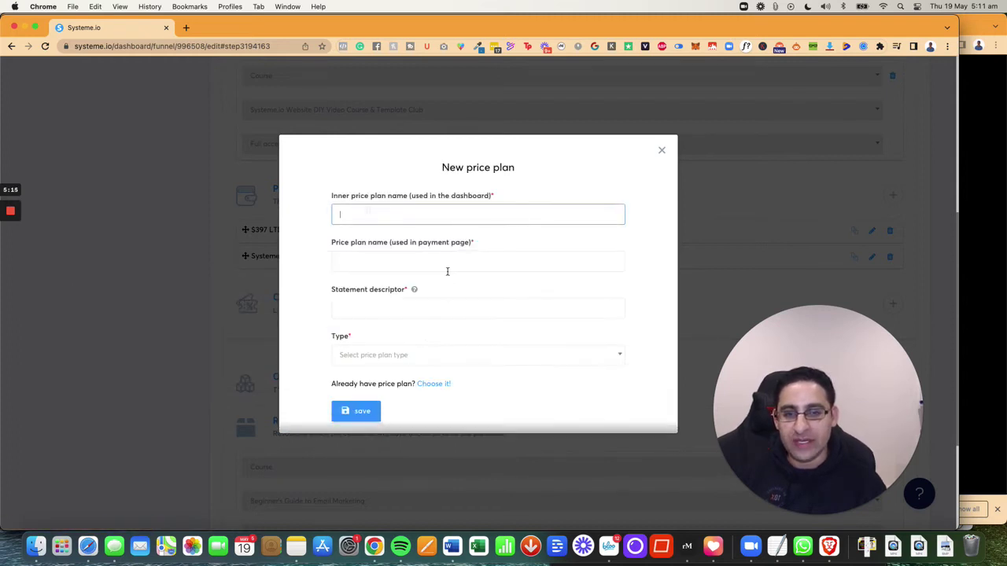
- Set the inner name to 'Systeme.io Web DIY + Template Club (payment plan $37x12)'
text(Sy)
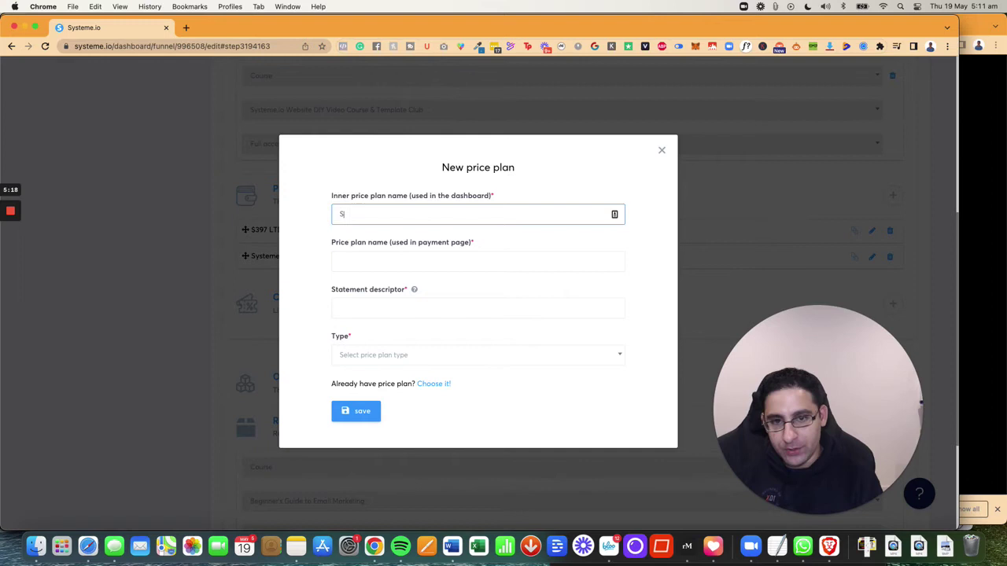
click(431, 236)
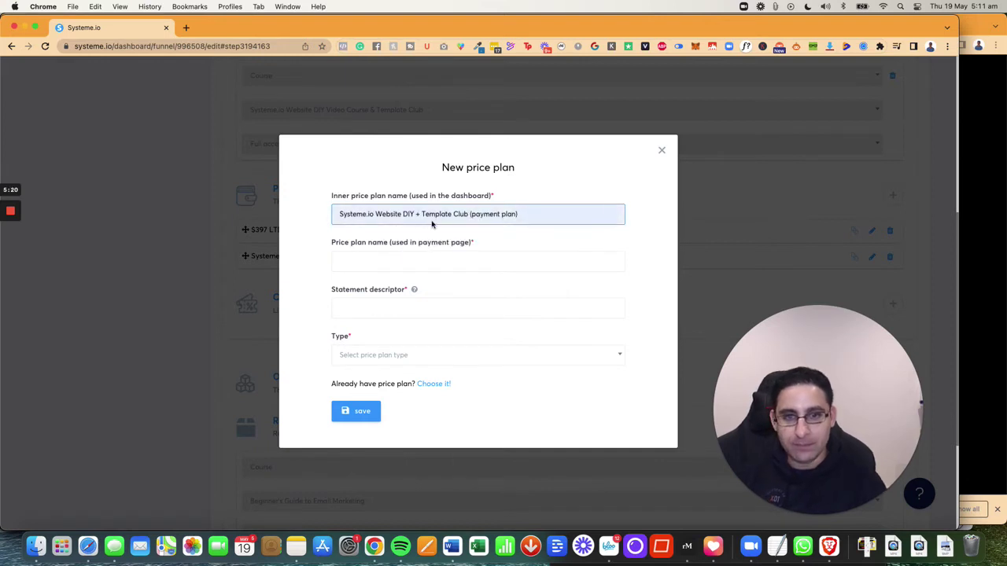
drag(471, 214, 516, 214)
click(501, 213)
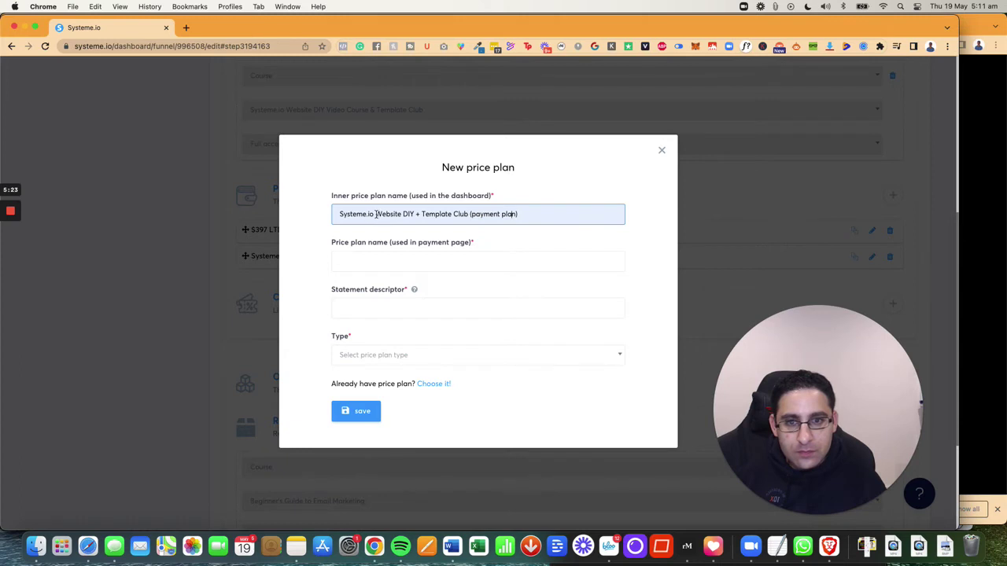
drag(388, 214, 400, 214)
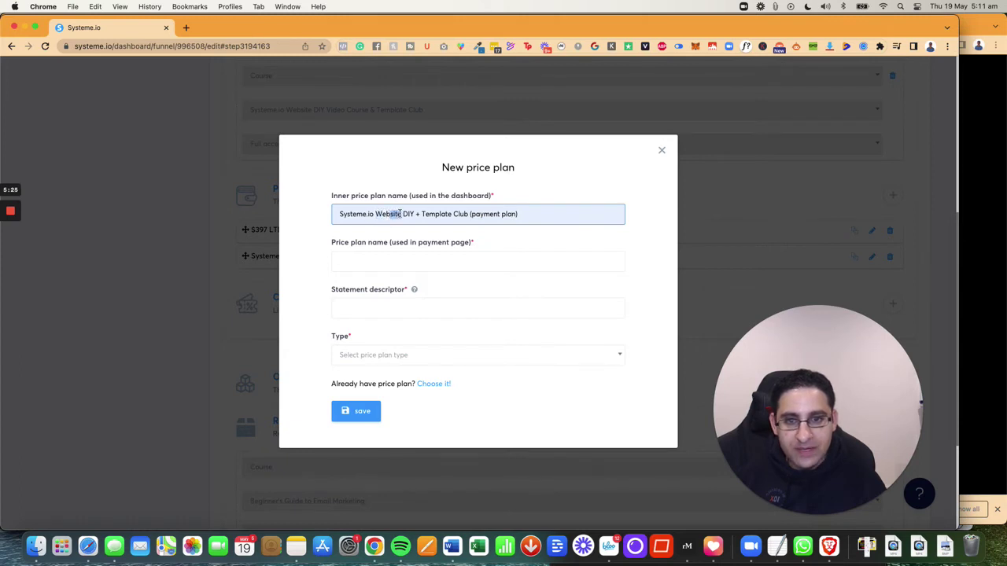
key(BackSpace)
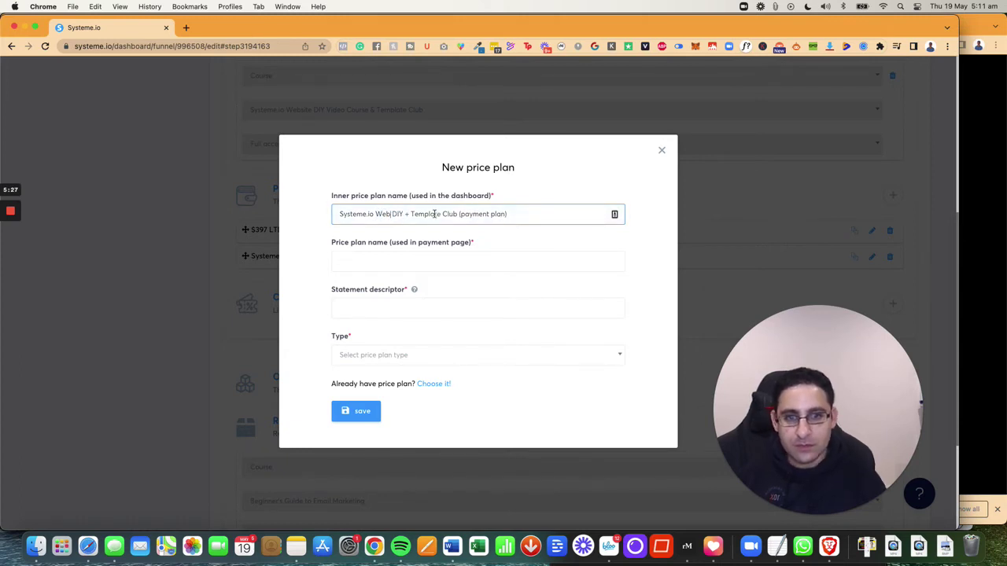
click(379, 253)
click(504, 221)
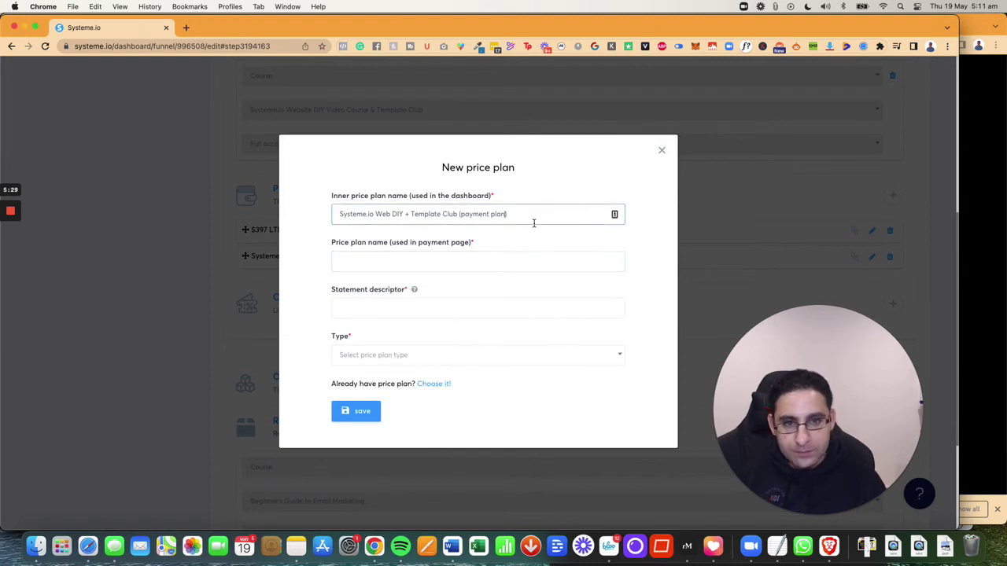
key(BackSpace)
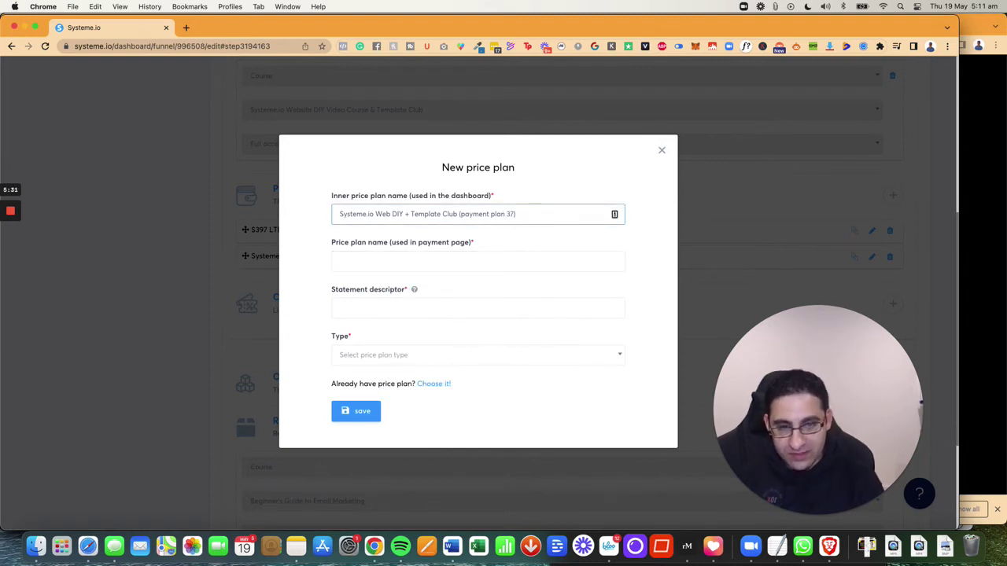
text(37x12)
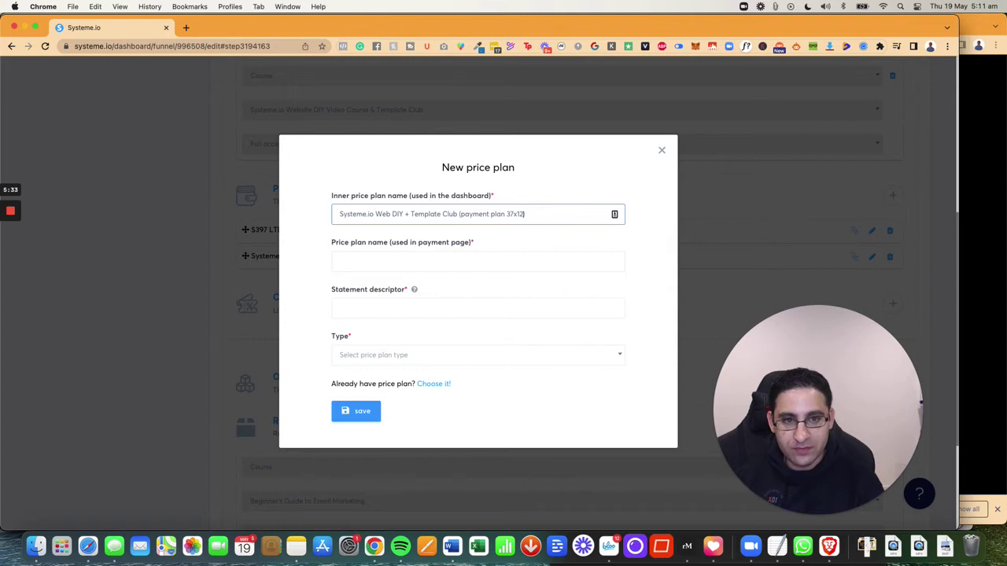
text())
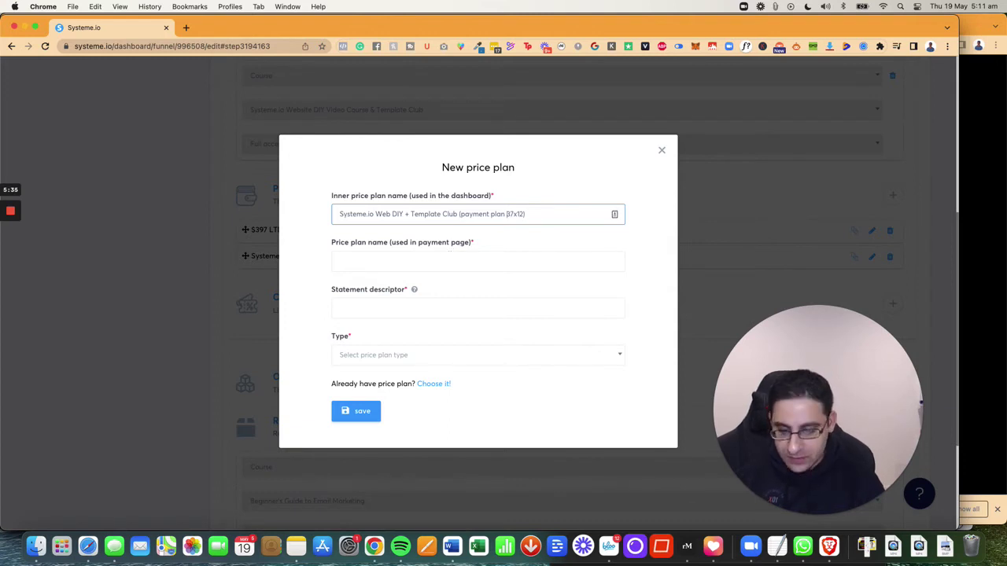
text($)
- Fill the payment-page name from the suggestion and set the descriptor 'systeme crs &templates'
click(433, 261)
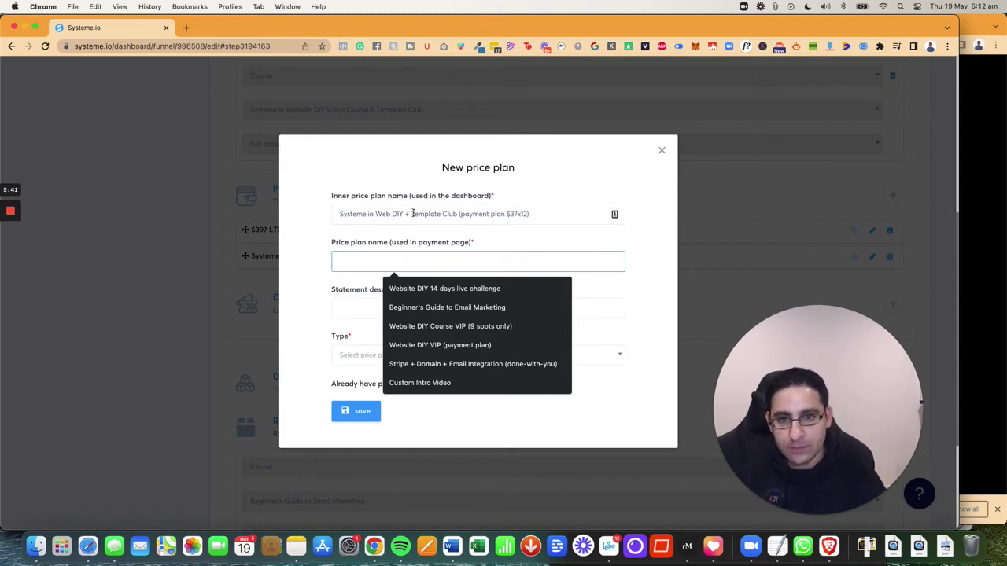
text(sys)
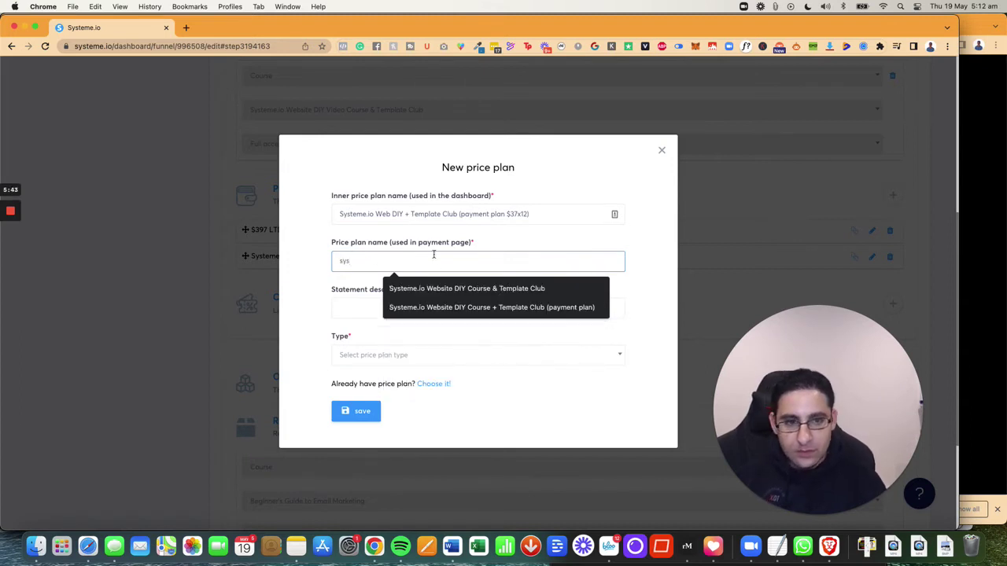
click(441, 307)
click(430, 307)
click(430, 307)
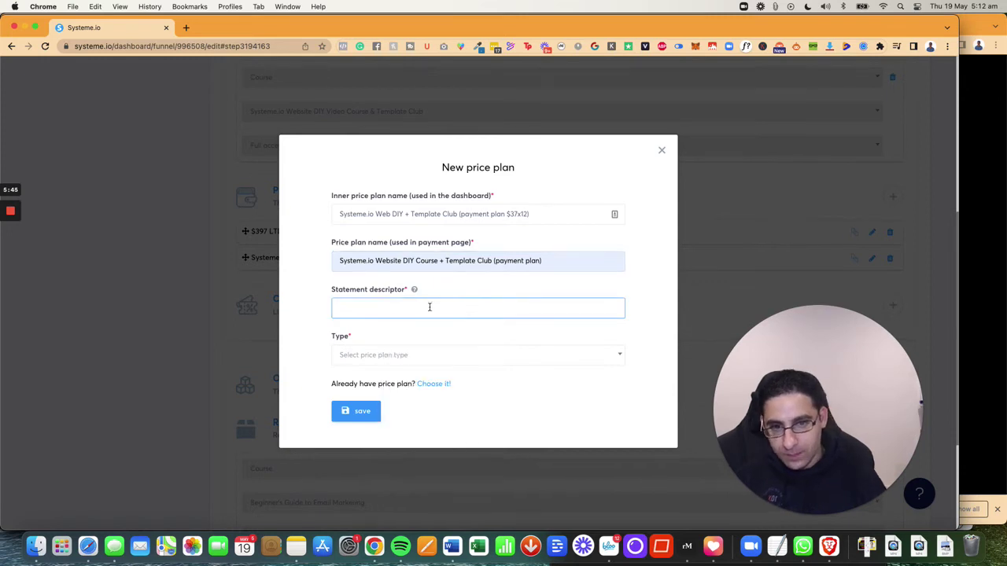
click(420, 312)
click(415, 340)
- Make it a Payment plan of $37 each 1 MONTH for 12 payments and save it
click(381, 362)
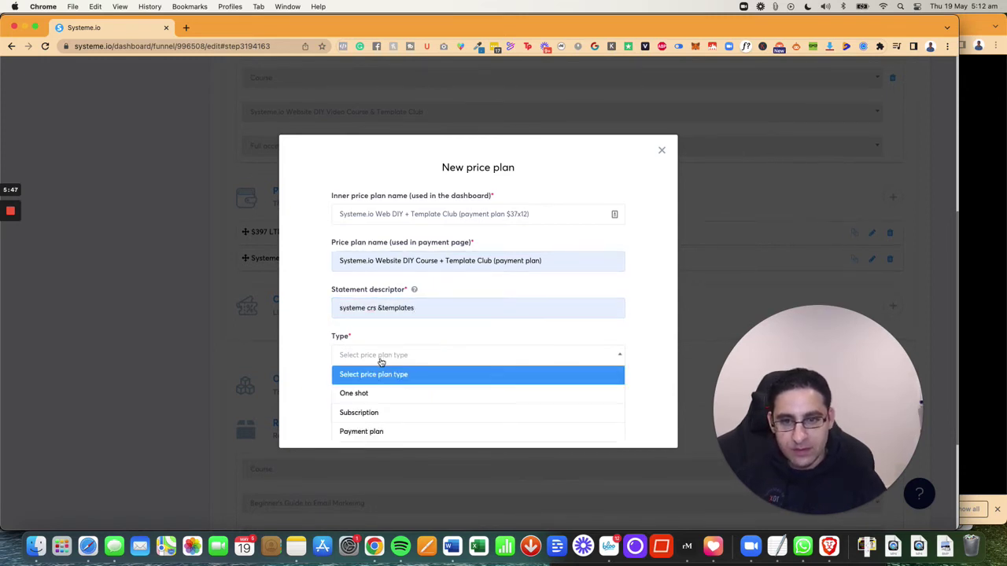
click(371, 431)
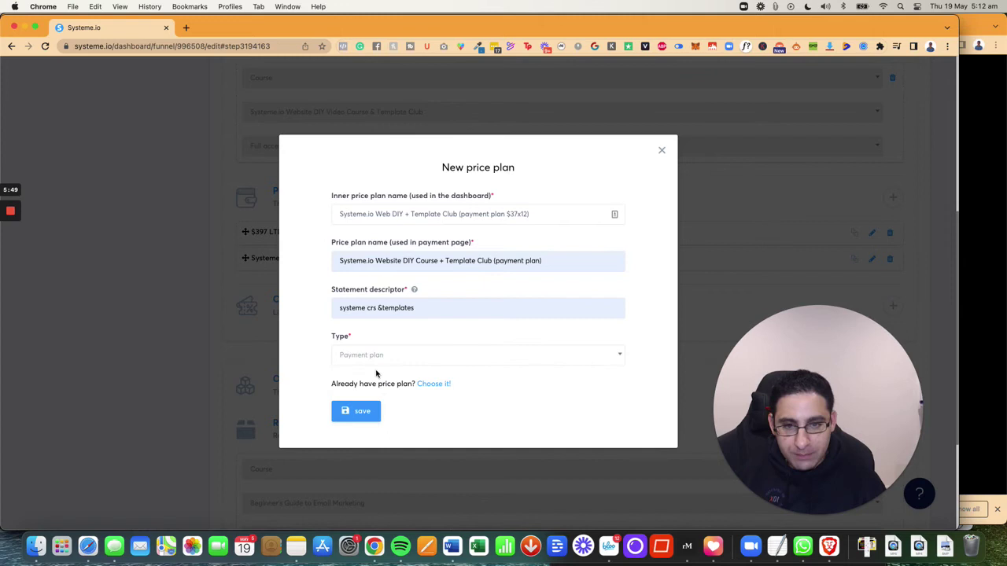
scroll(381, 372, down, 2)
click(461, 398)
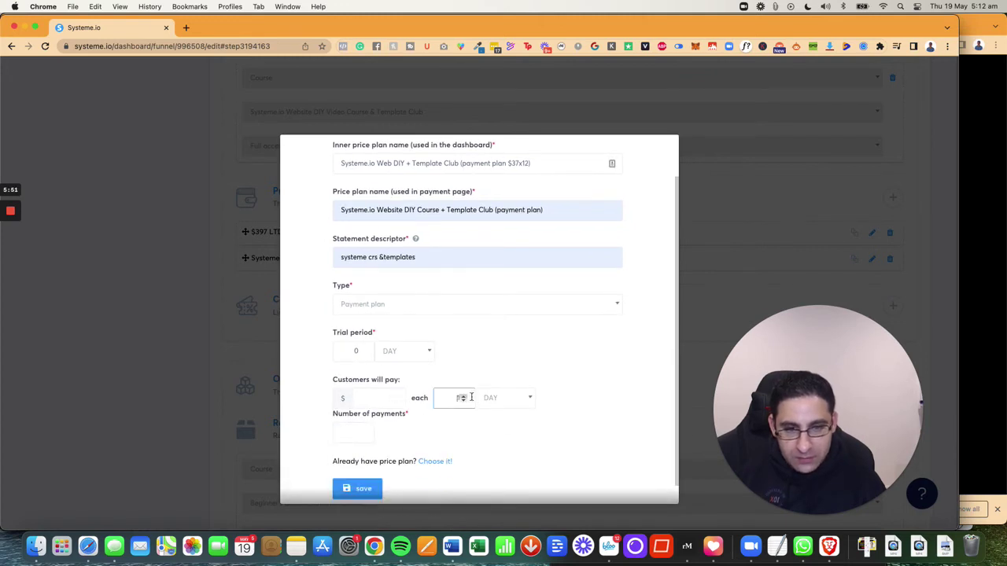
key(Tab)
key(space)
key(Down)
key(Down)
key(Return)
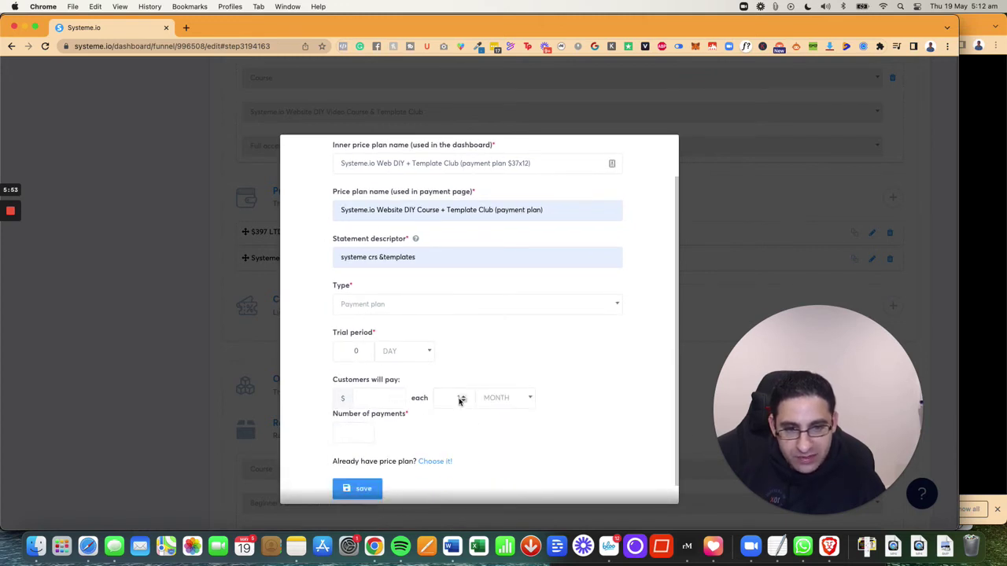
click(380, 396)
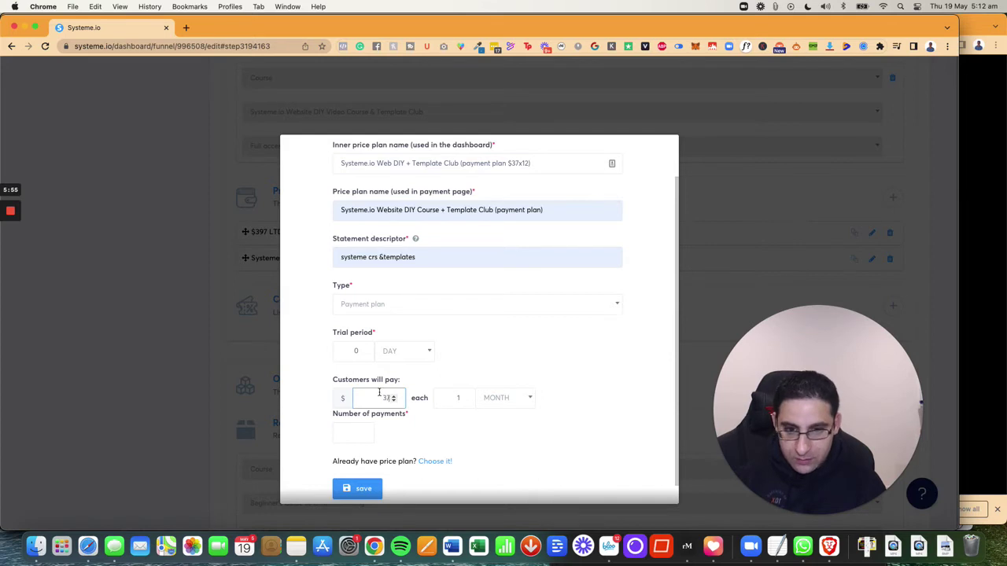
text(37)
click(354, 429)
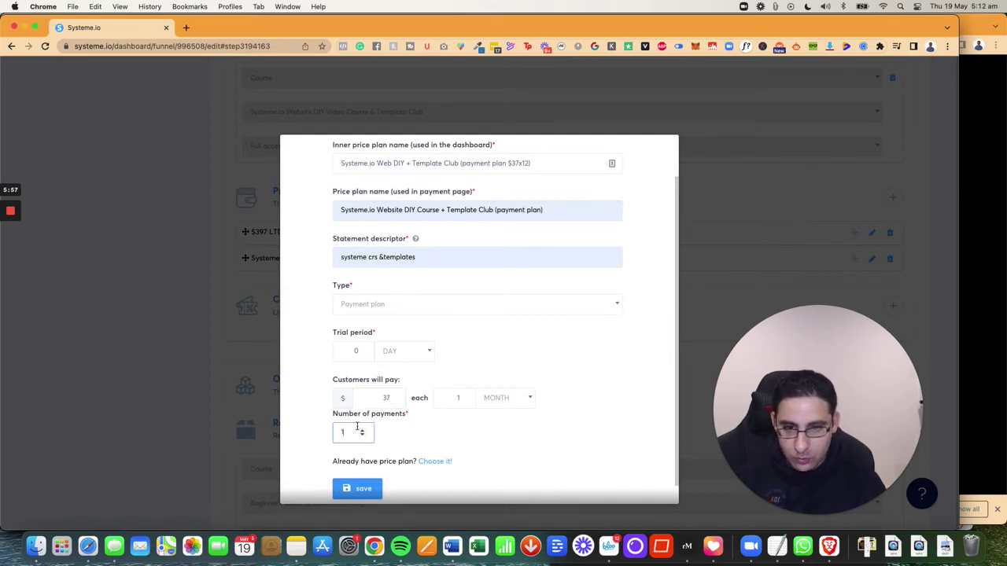
text(2)
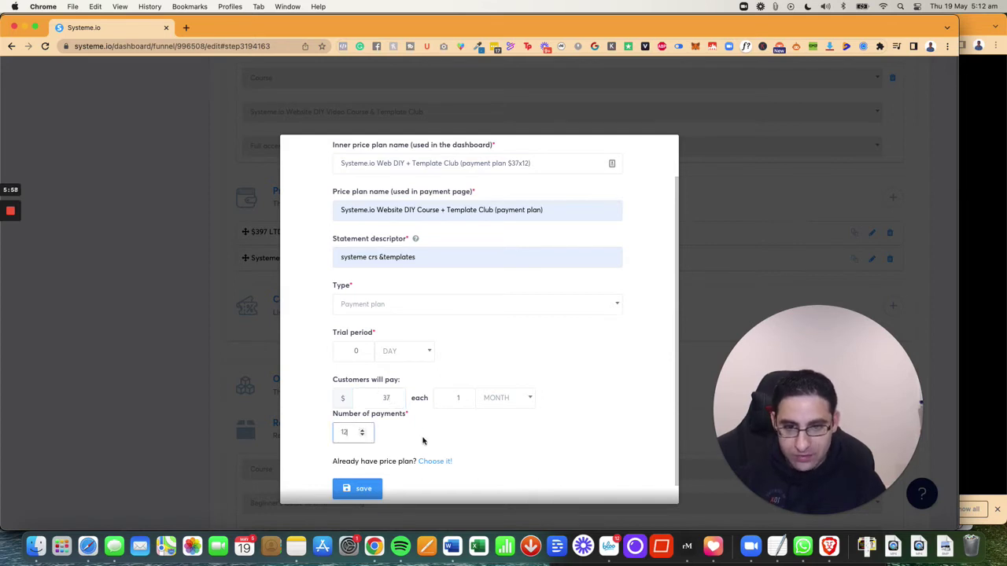
click(365, 491)
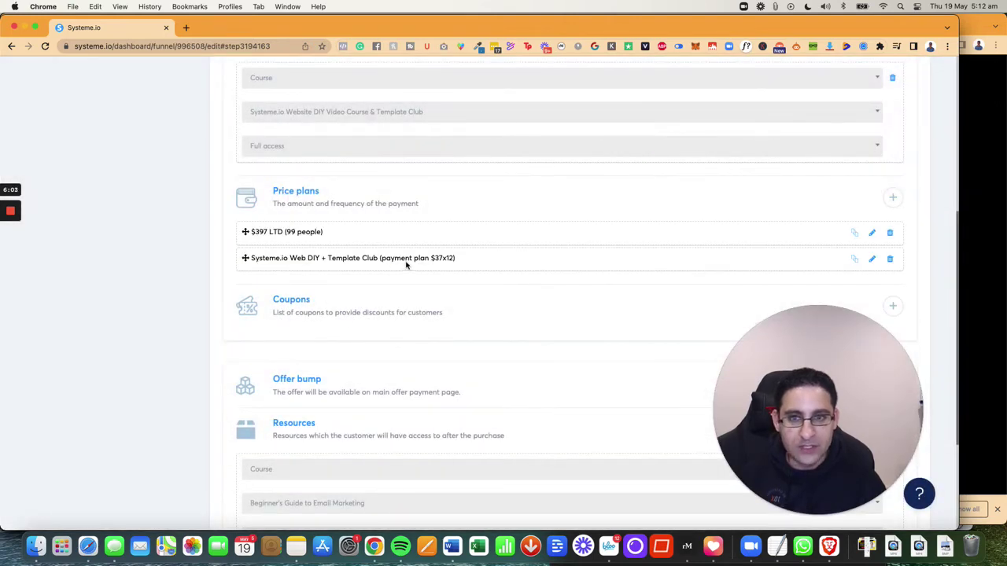
scroll(550, 244, up, 5)
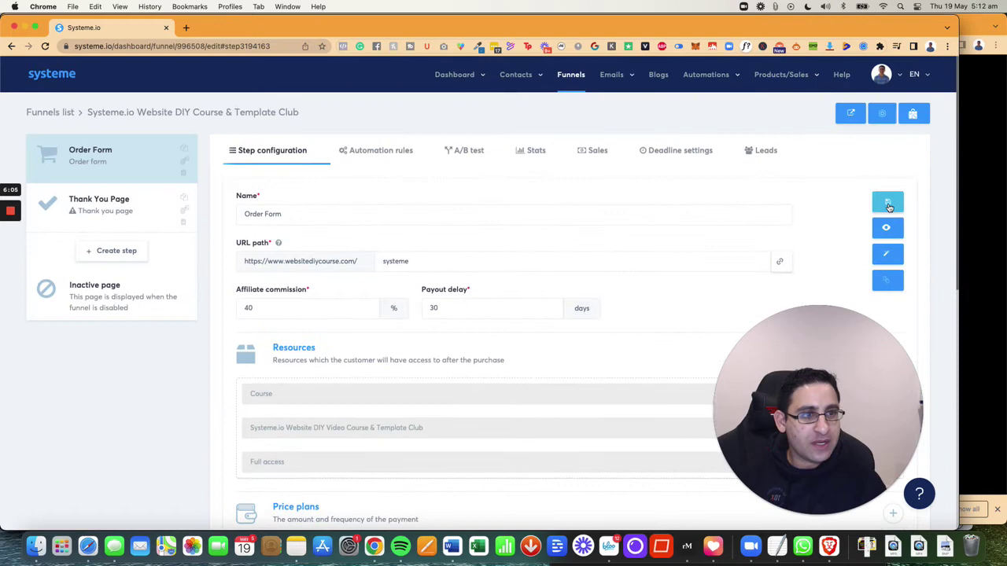
- Save the Order Form funnel step and open its live preview
click(888, 203)
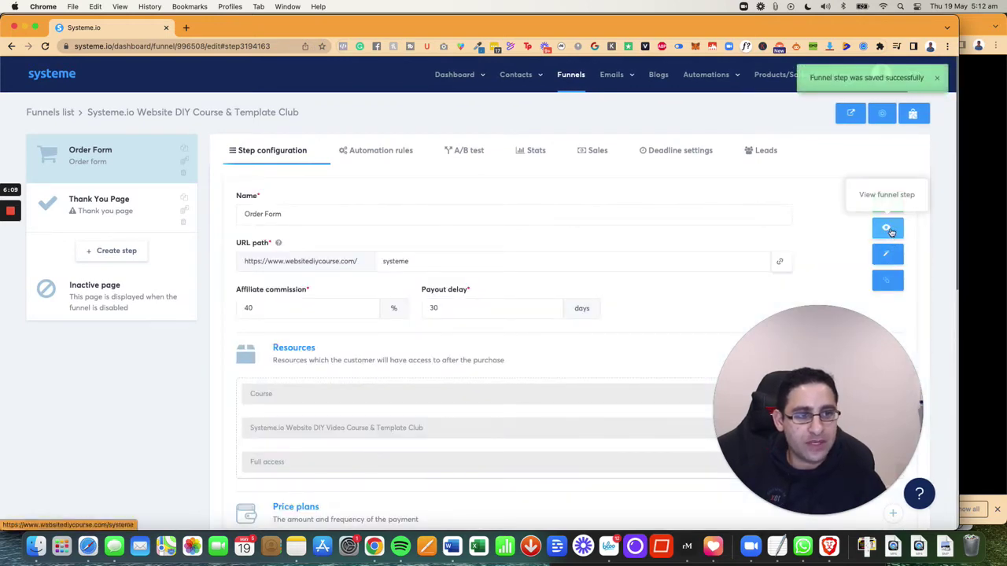
click(887, 228)
click(228, 28)
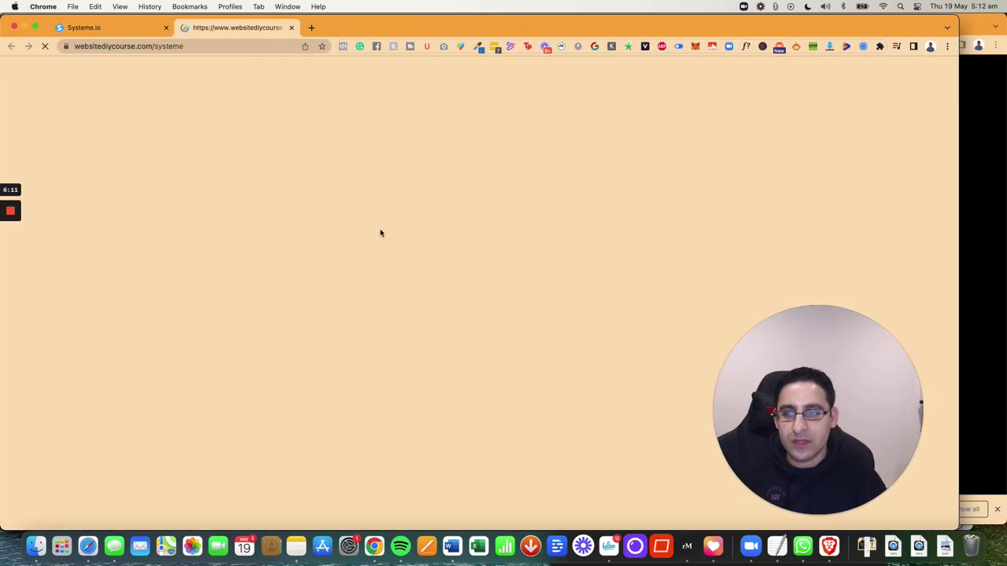
- Select the $37.00 every 1 month for 12 months payment plan on the checkout page
scroll(380, 233, down, 10)
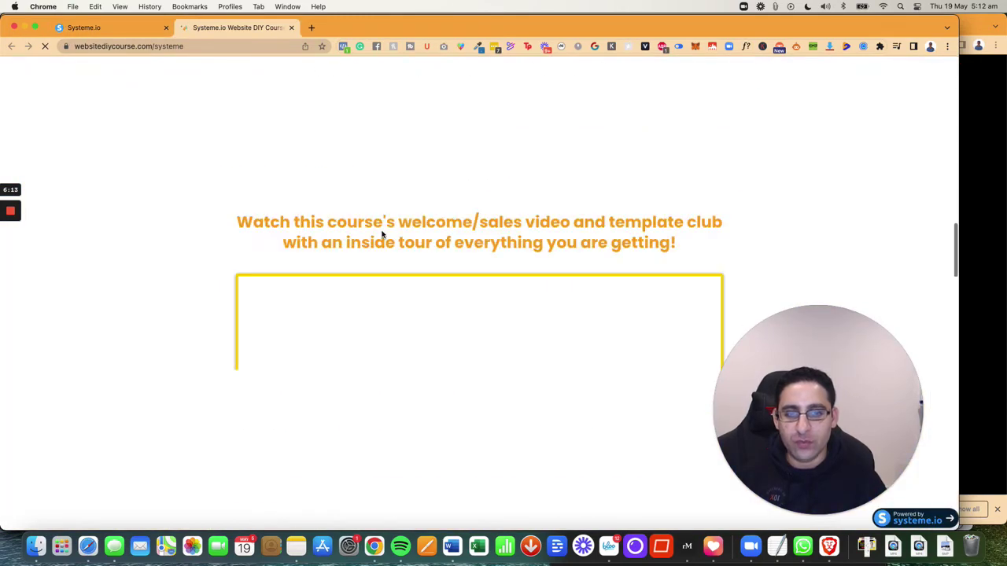
scroll(382, 233, down, 15)
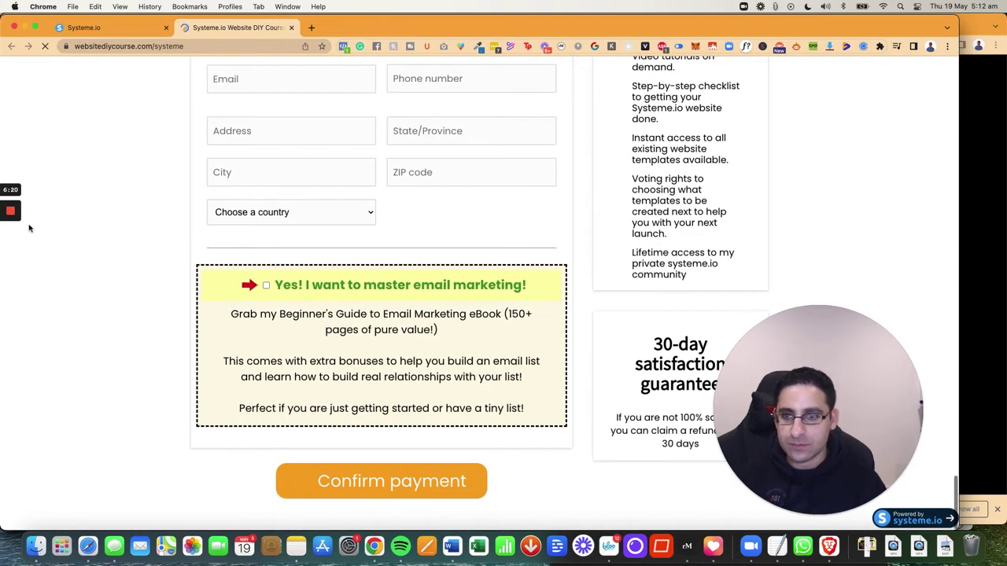
mouse_move(10, 239)
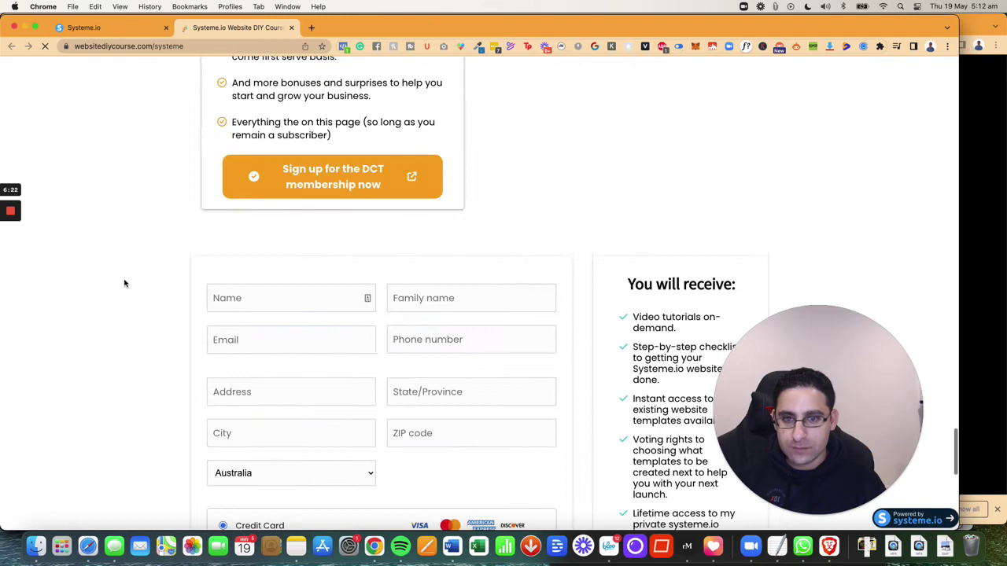
scroll(124, 284, down, 10)
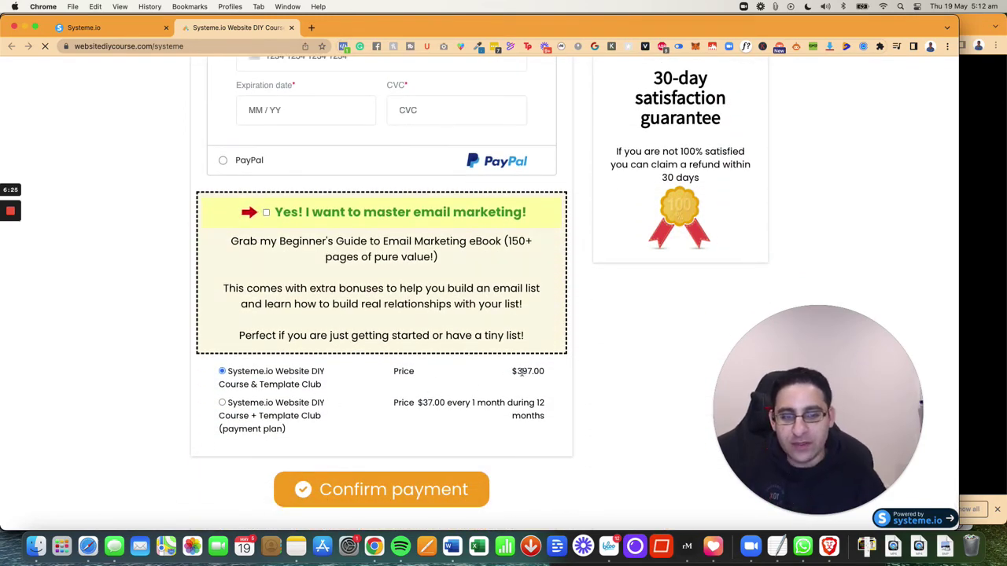
click(222, 403)
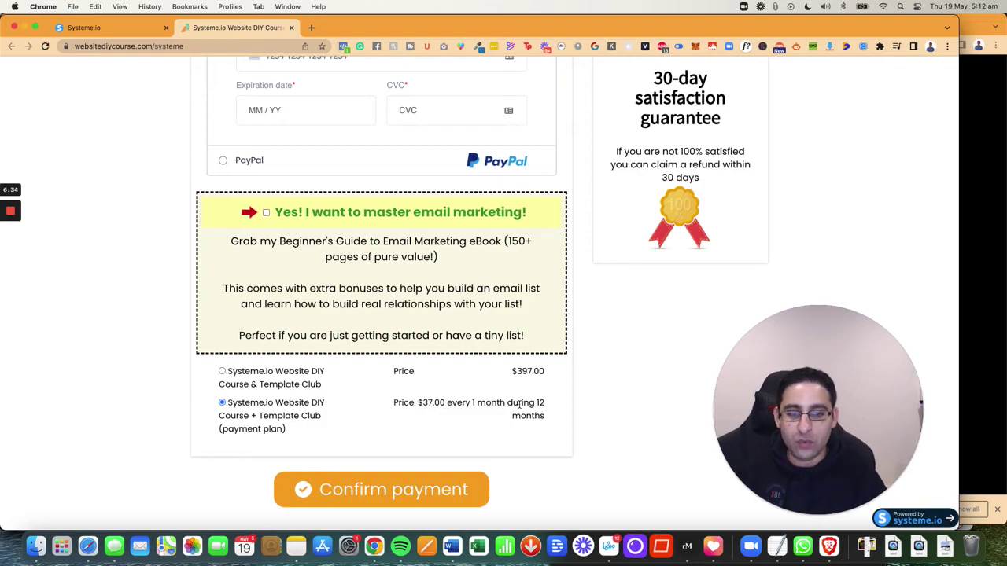
scroll(521, 403, up, 15)
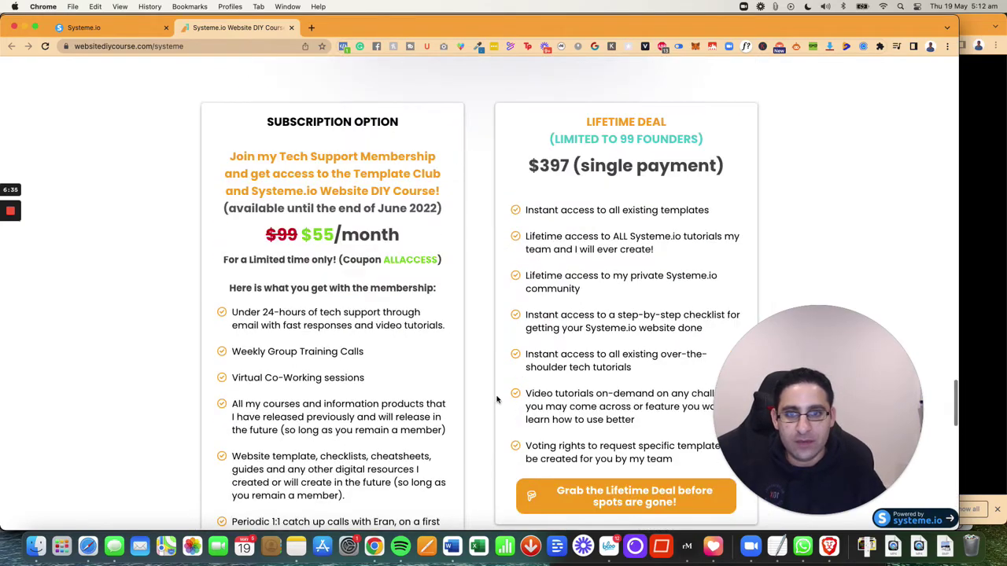
scroll(575, 246, down, 5)
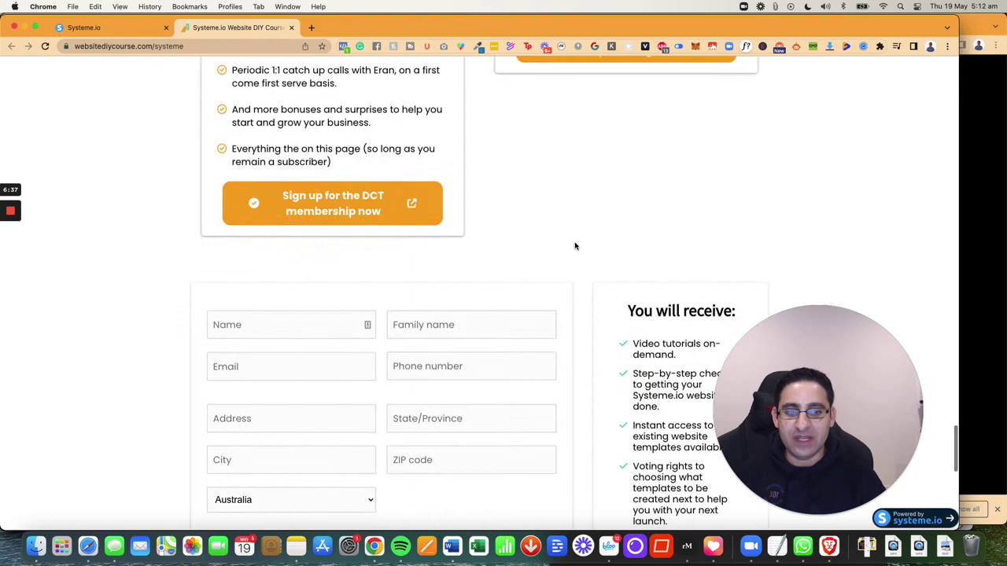
scroll(574, 247, down, 10)
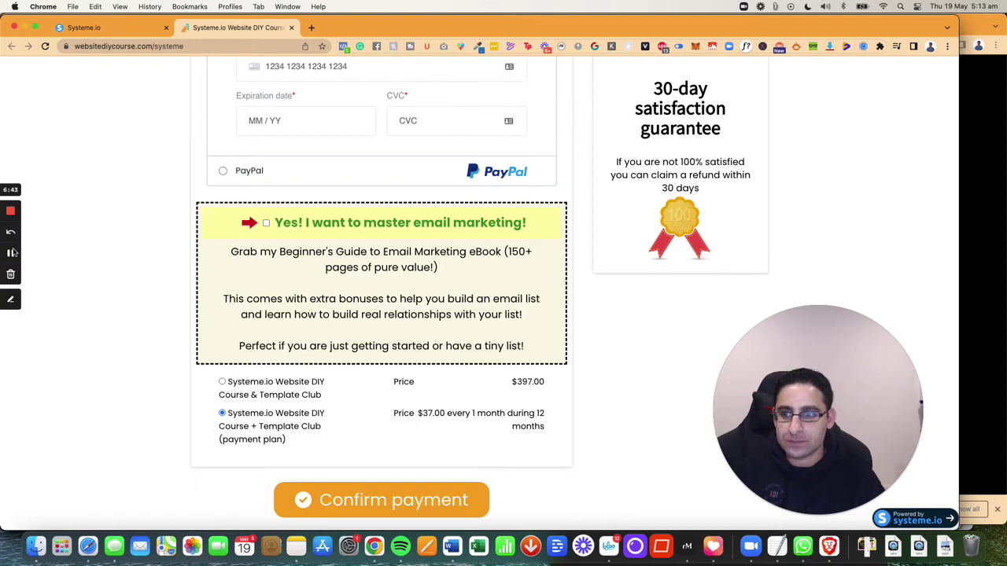
- Return to the funnel editor and go back to the Order Form step's settings
click(13, 252)
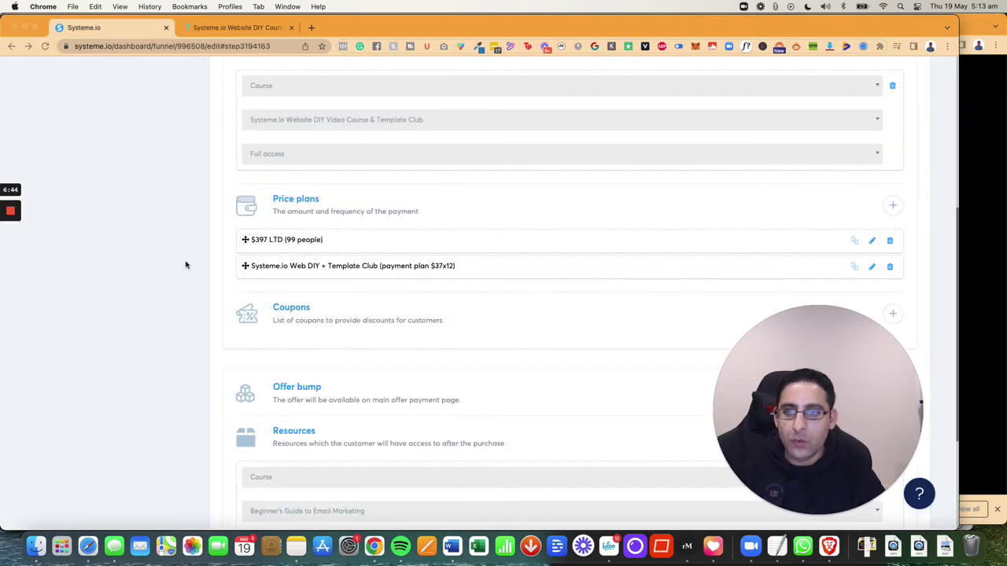
scroll(186, 265, up, 5)
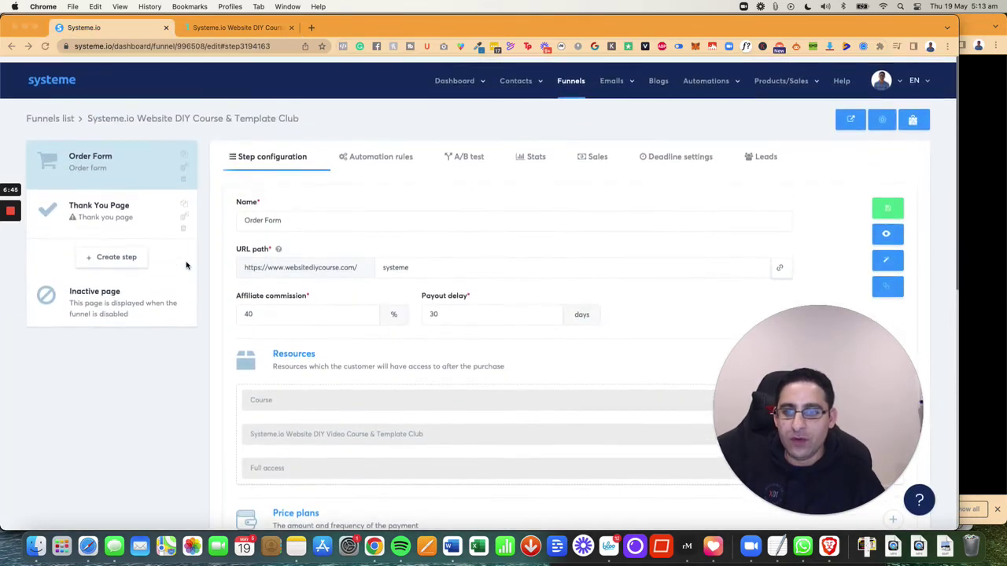
click(375, 151)
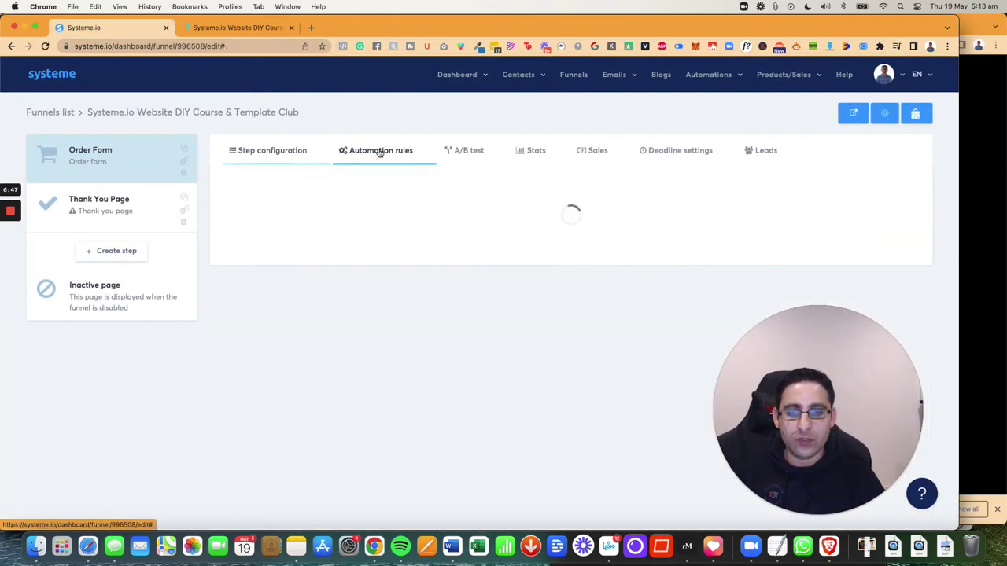
click(290, 154)
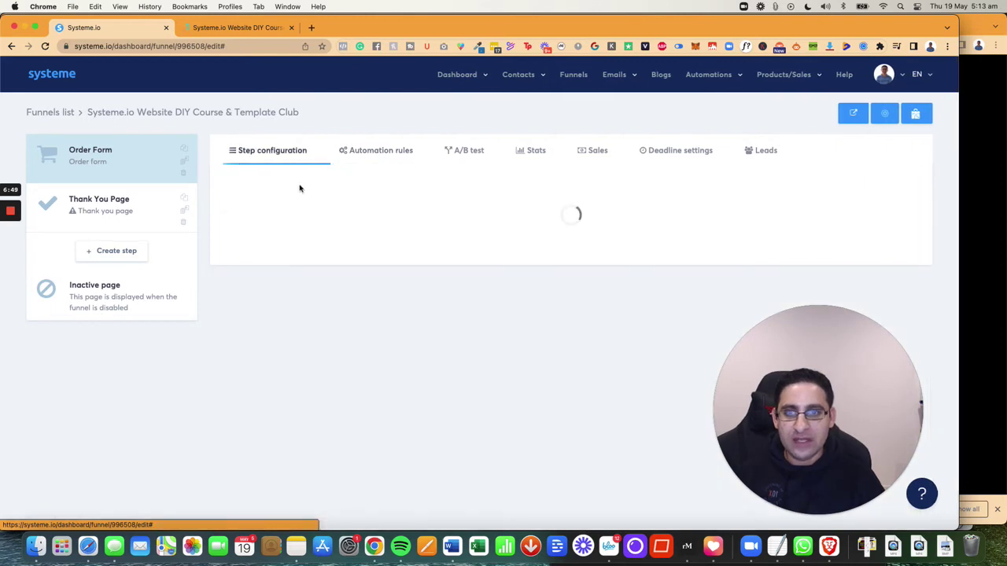
scroll(356, 278, down, 2)
scroll(356, 277, down, 2)
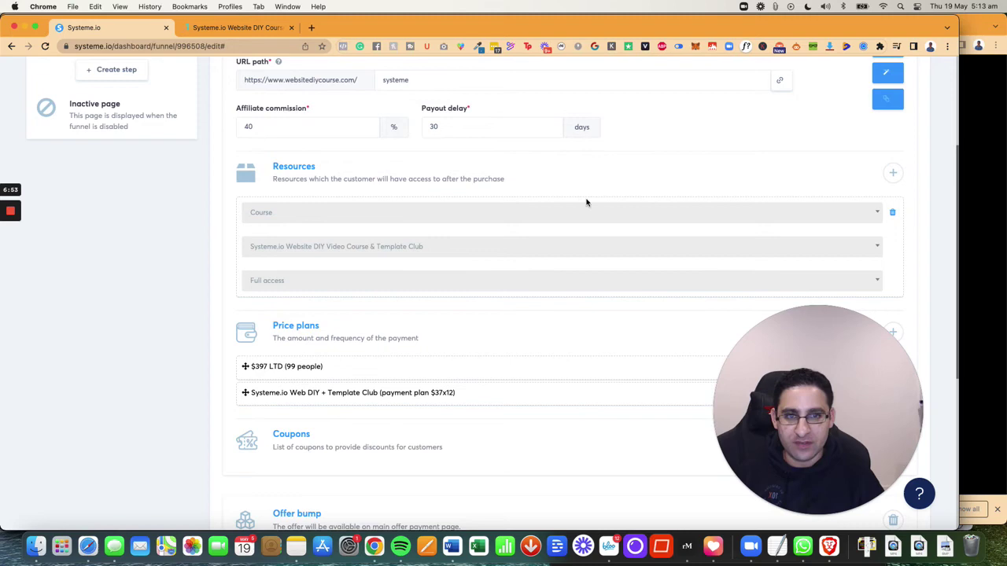
- Add a new Course bundle resource to the order form, leaving the bundle and access type unchosen
click(892, 172)
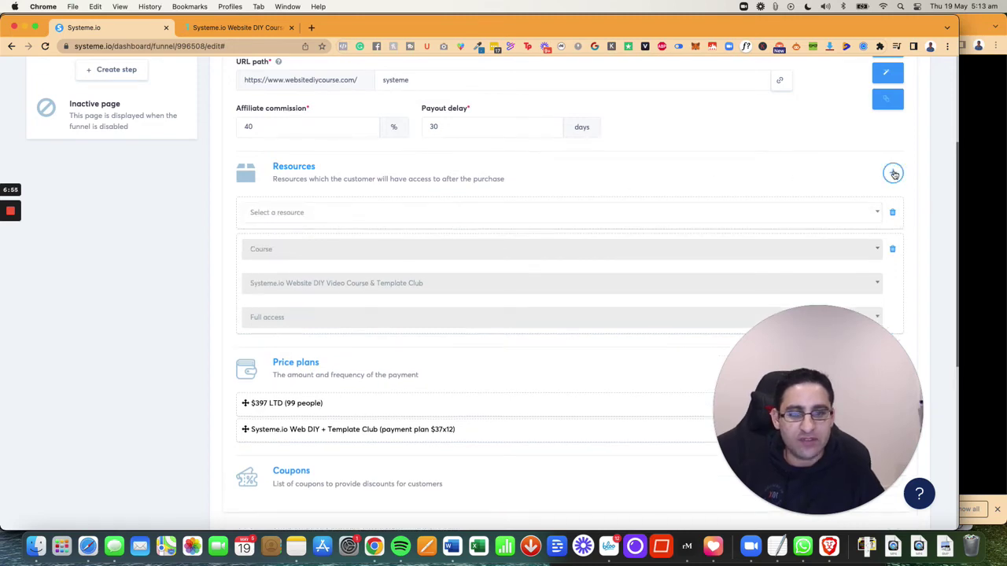
click(604, 216)
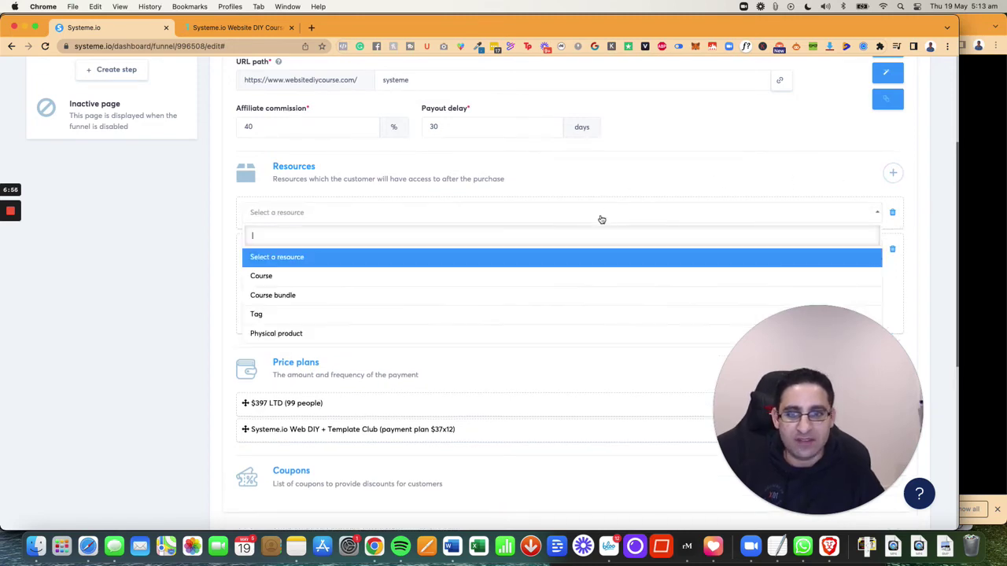
click(317, 295)
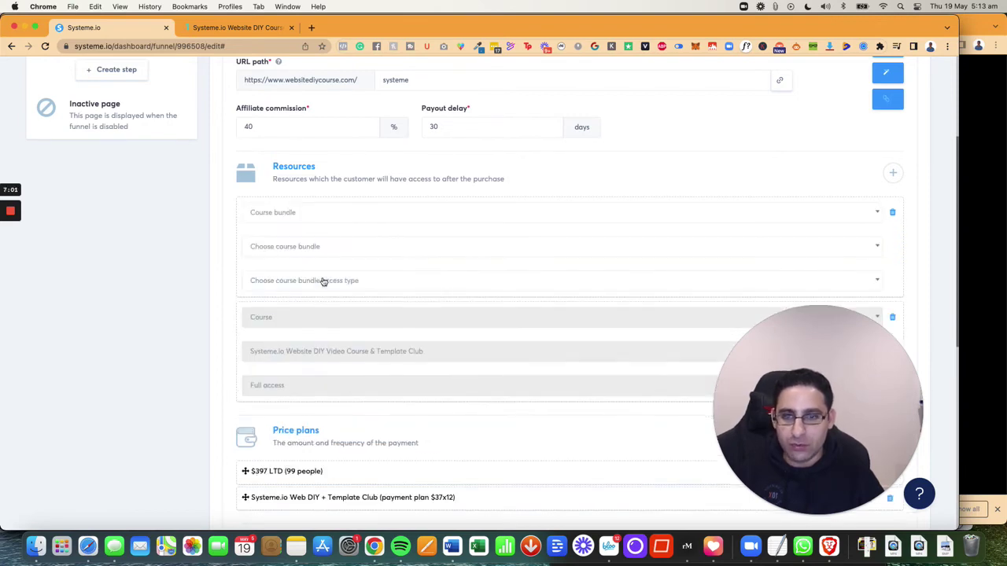
click(318, 250)
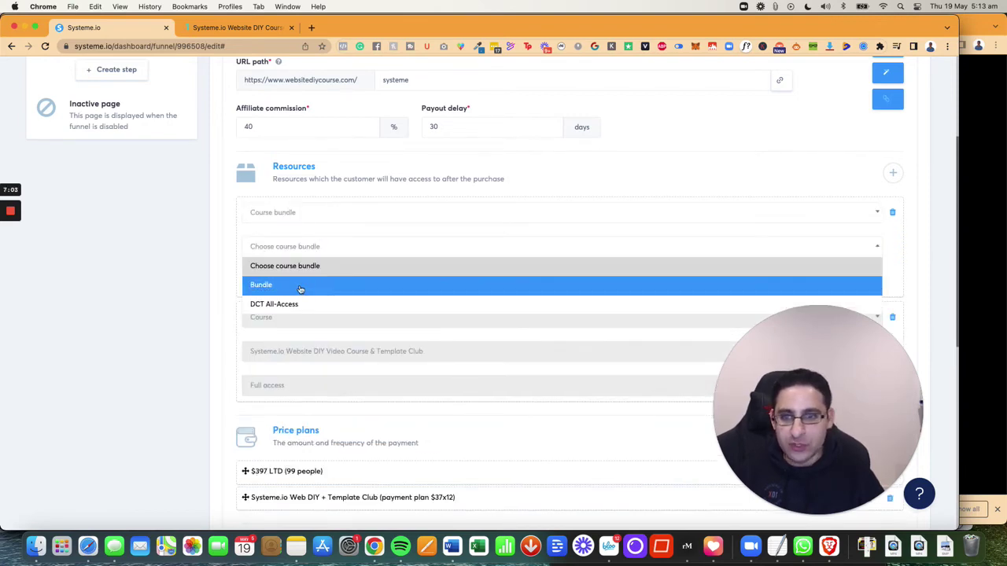
click(201, 265)
click(292, 246)
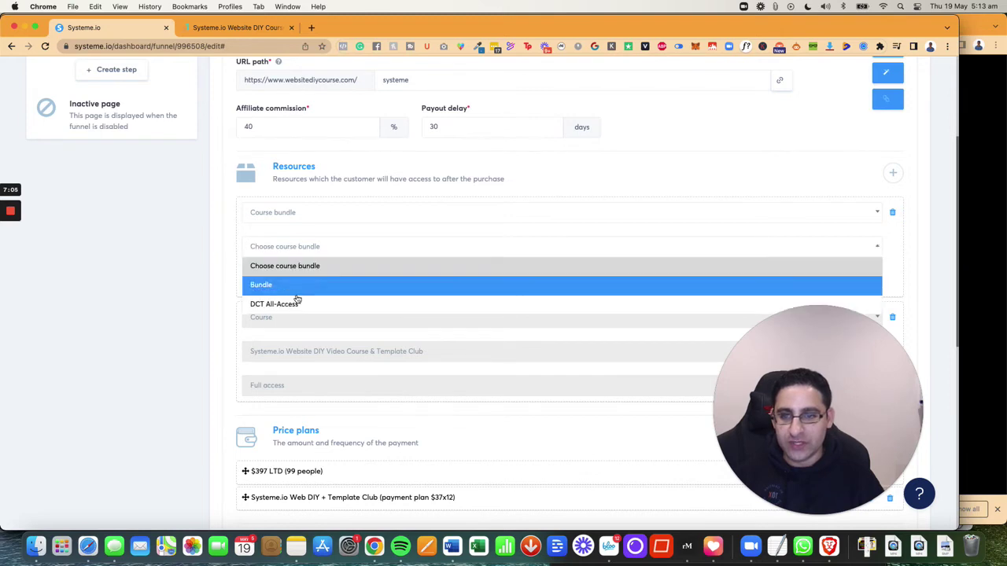
click(201, 256)
click(364, 283)
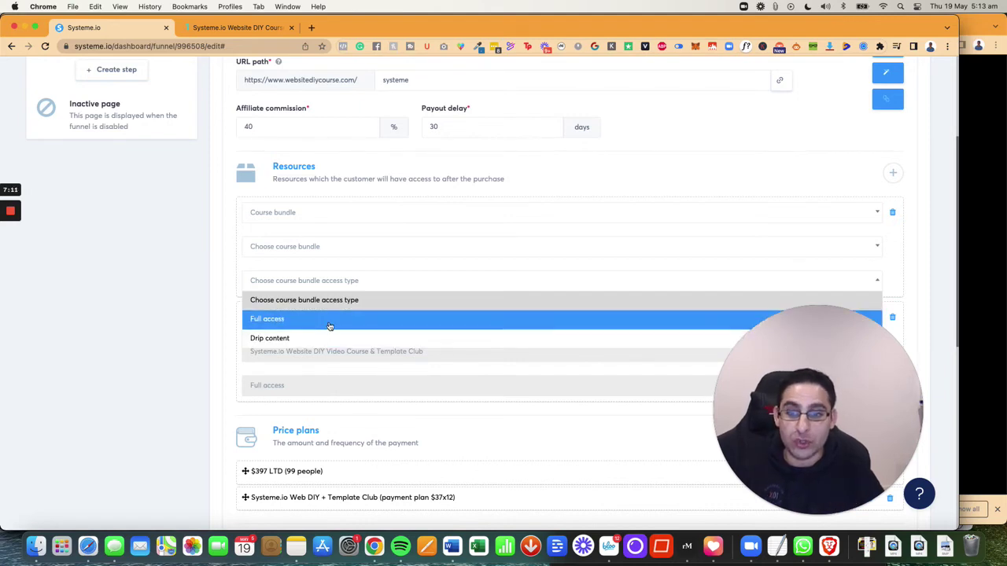
click(221, 258)
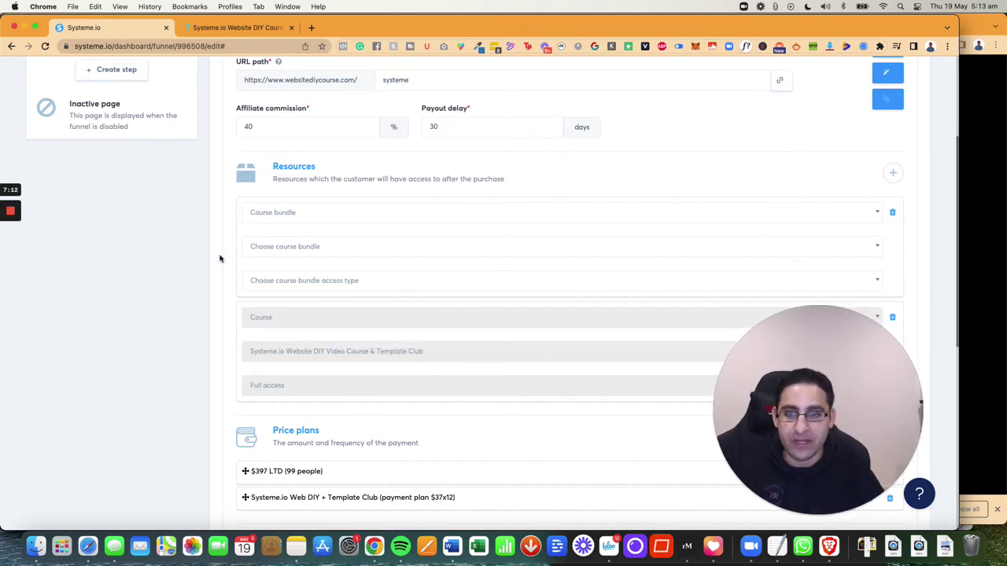
- Delete the unfinished course bundle resource and open the step's Automation rules
click(892, 213)
click(468, 331)
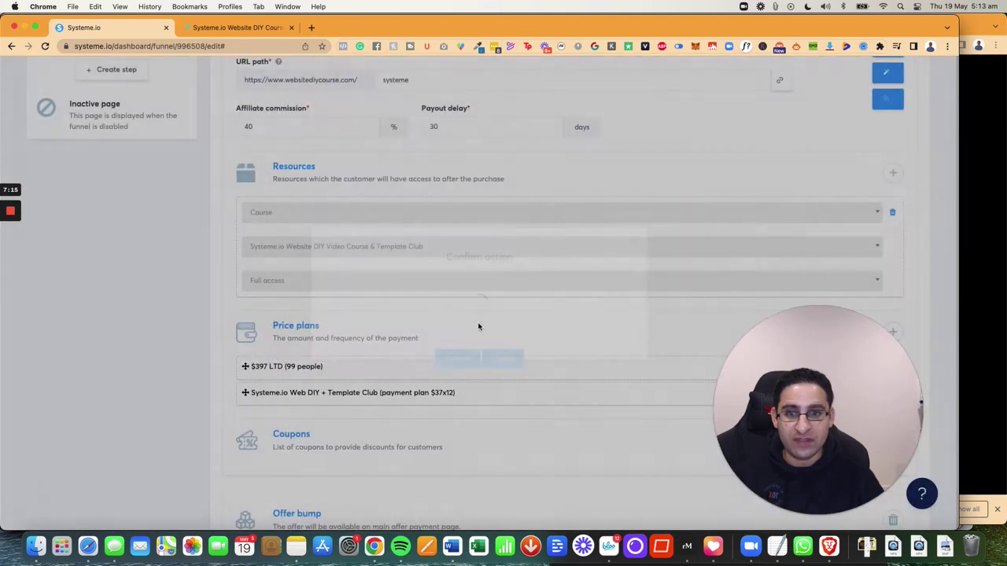
scroll(314, 259, up, 2)
scroll(313, 260, up, 4)
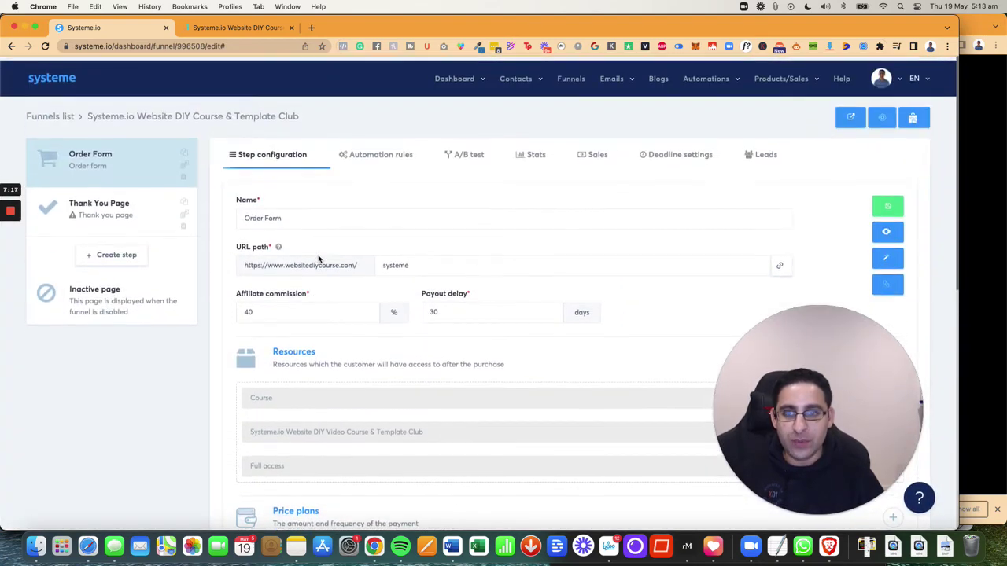
click(376, 151)
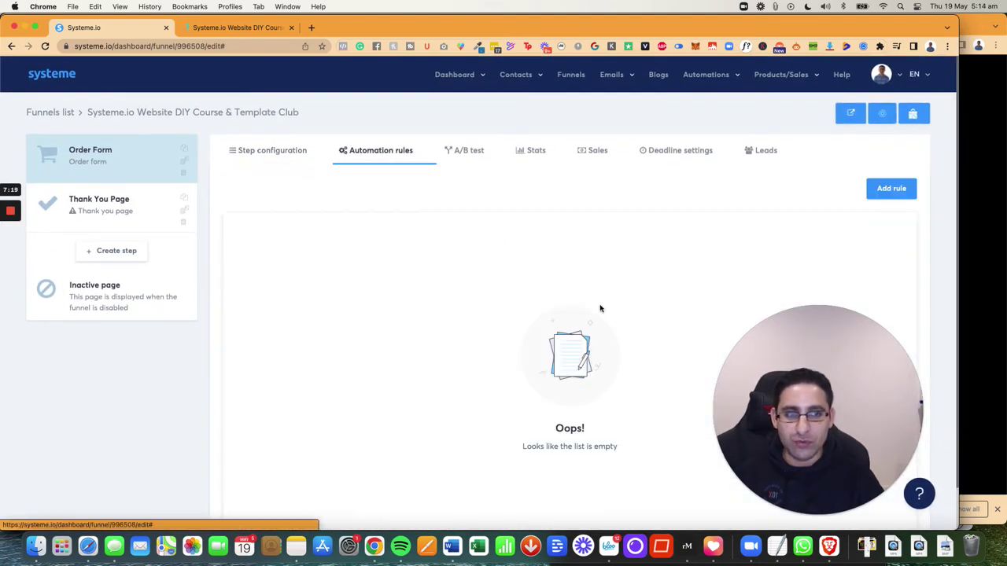
- Add an automation rule triggered by New sale, with its action list left empty for now
click(884, 192)
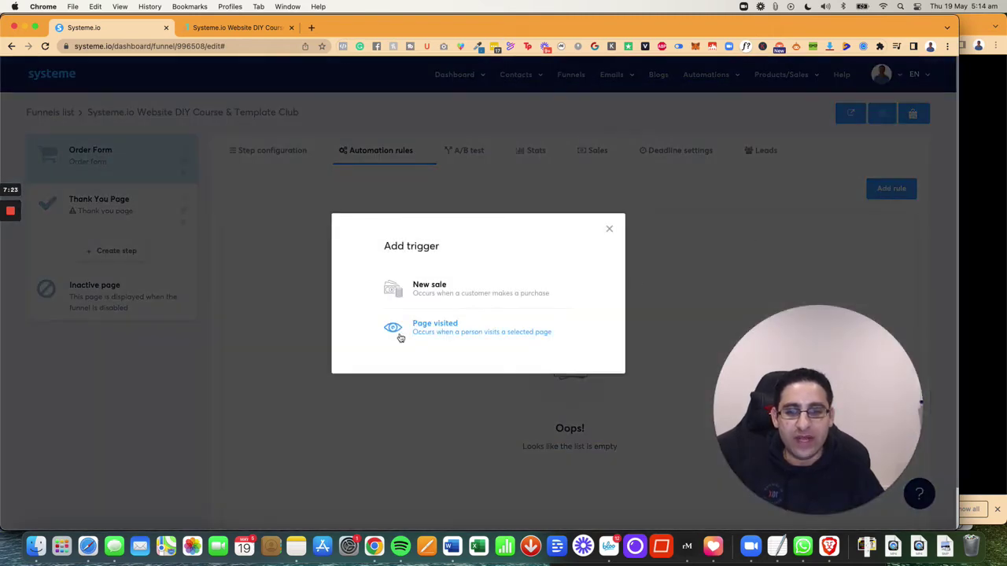
click(420, 288)
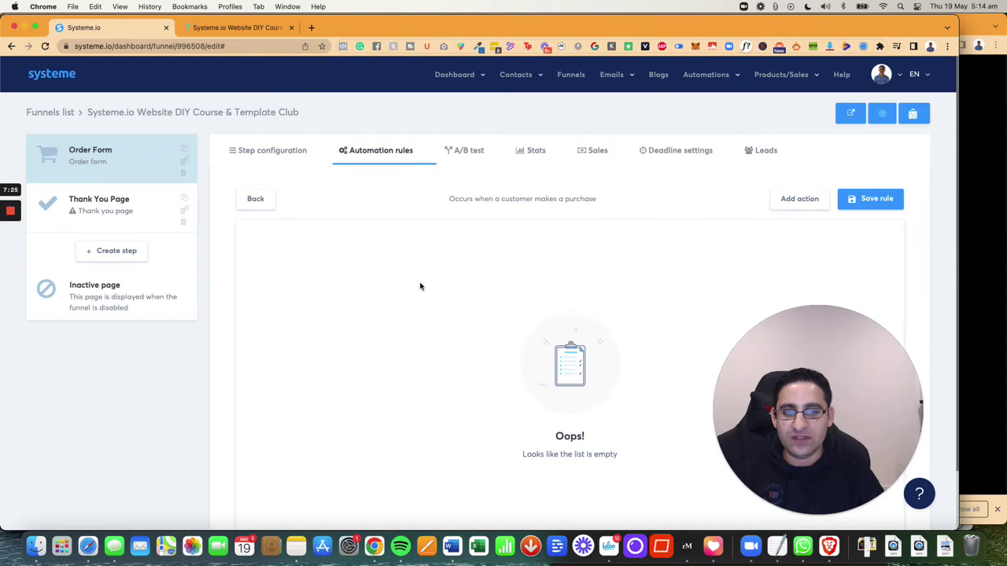
click(793, 199)
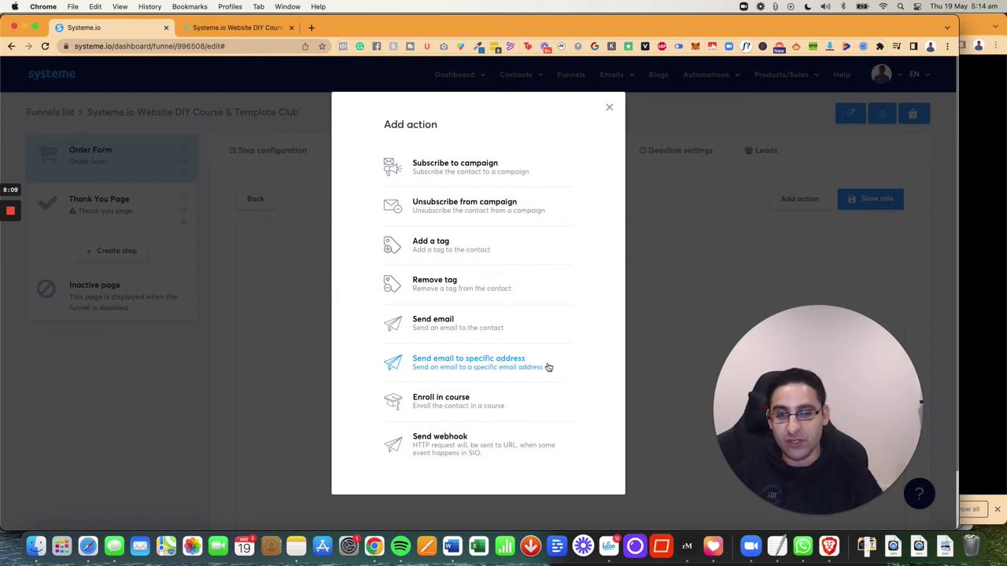
scroll(516, 367, down, 2)
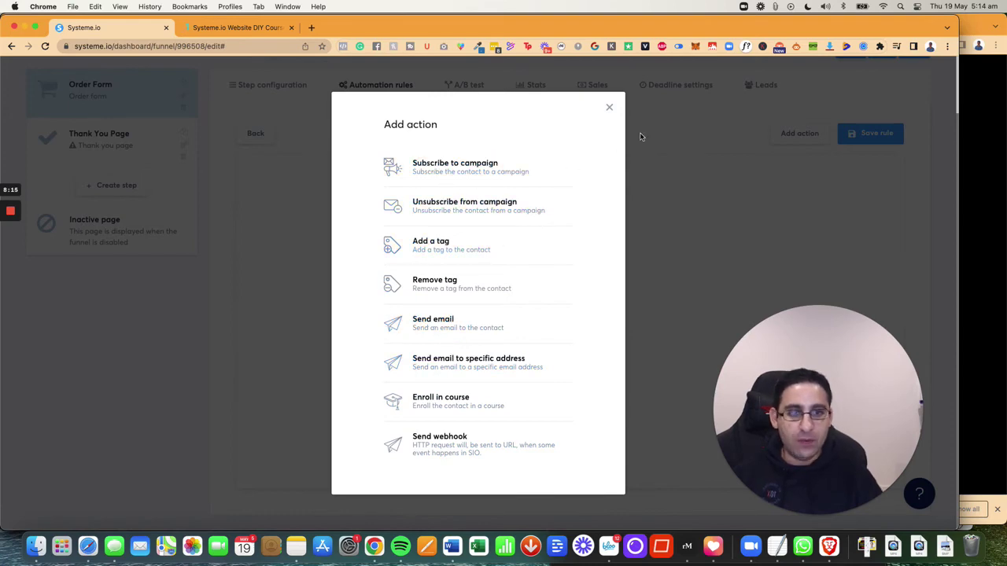
click(609, 107)
- Open Contacts > Tags in a new browser tab
scroll(613, 112, up, 2)
mouse_move(527, 86)
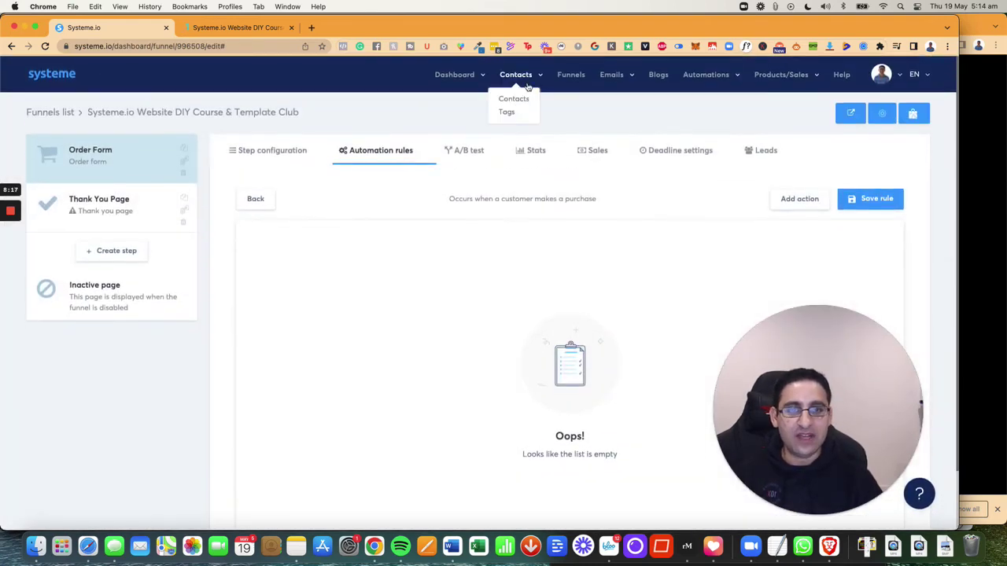
super+click(508, 114)
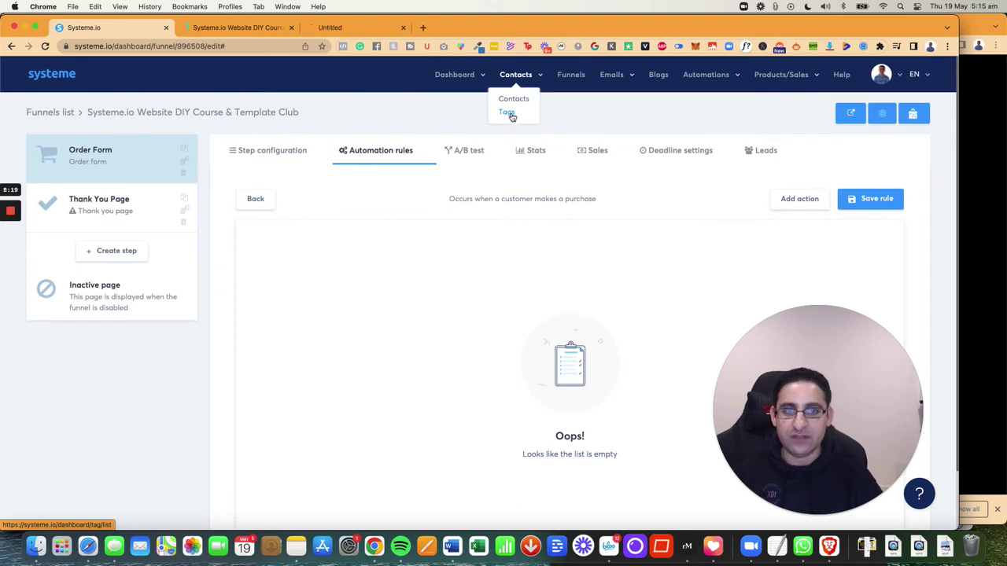
- On the Tags page, add and save a tag named 'systeme crs + templates (buyer)'
click(336, 28)
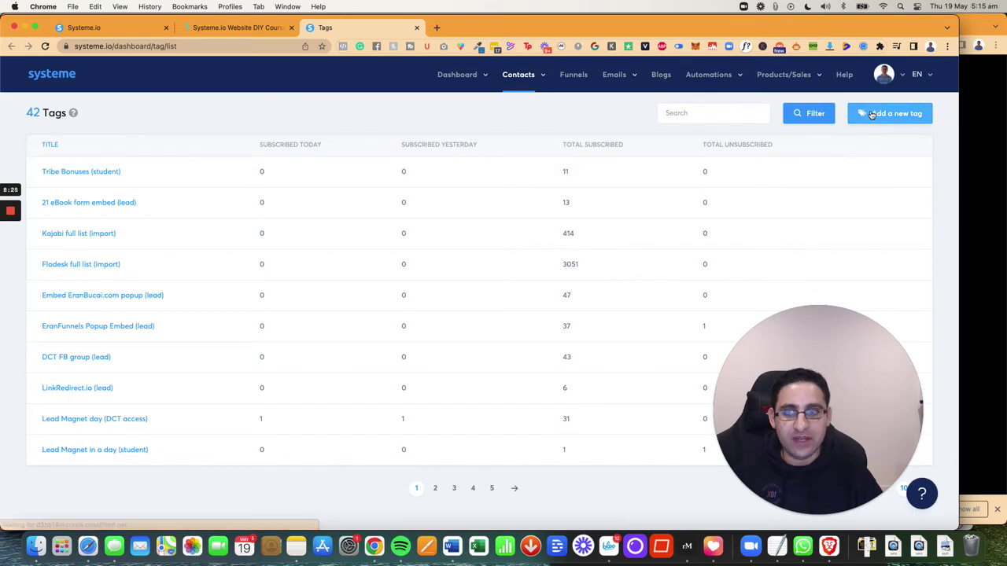
click(872, 114)
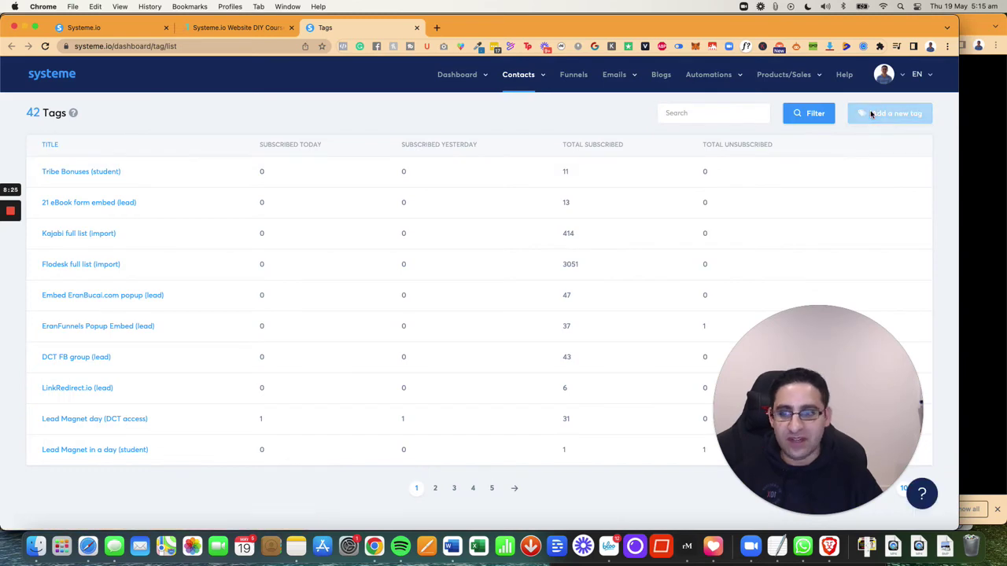
text(s)
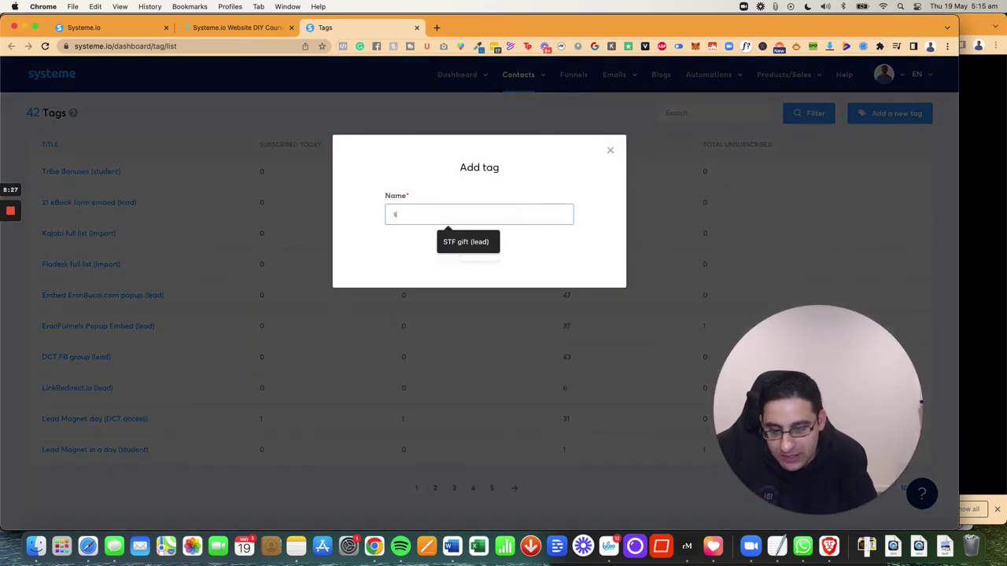
text(ysteme crs + templates (buyer)
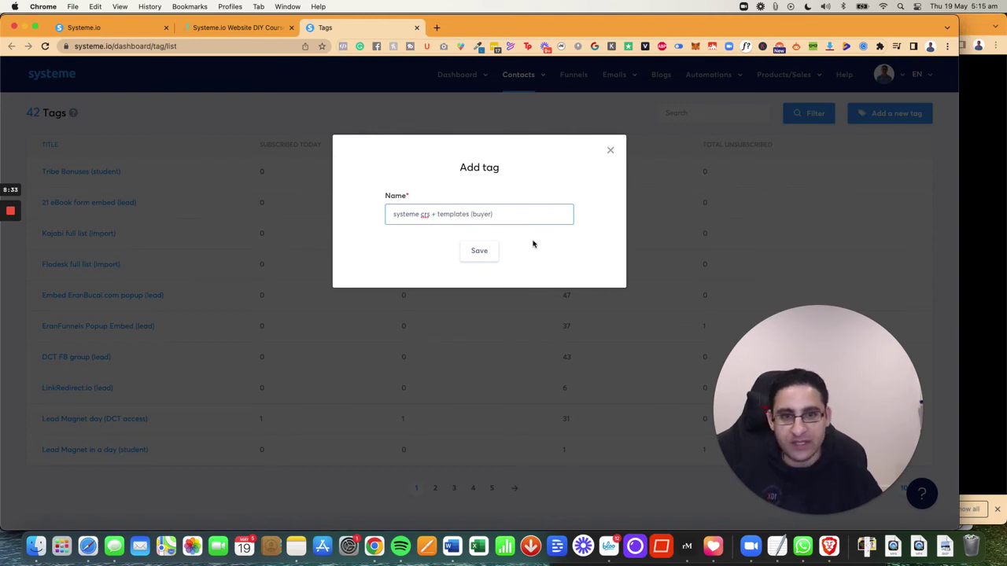
click(479, 251)
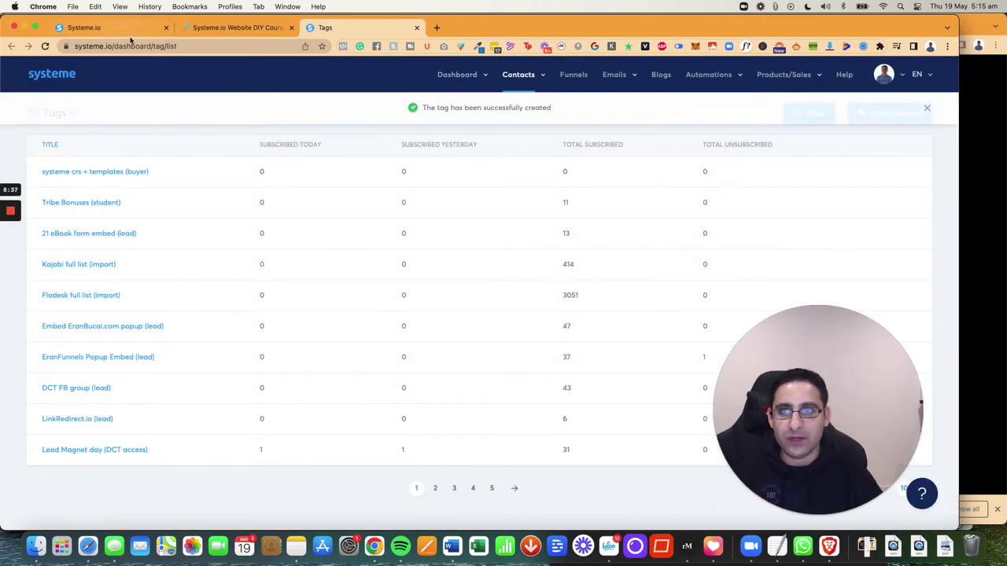
- Give the New sale rule an Add a tag action using 'systeme crs + templates (buyer)', save, and reopen it
click(98, 27)
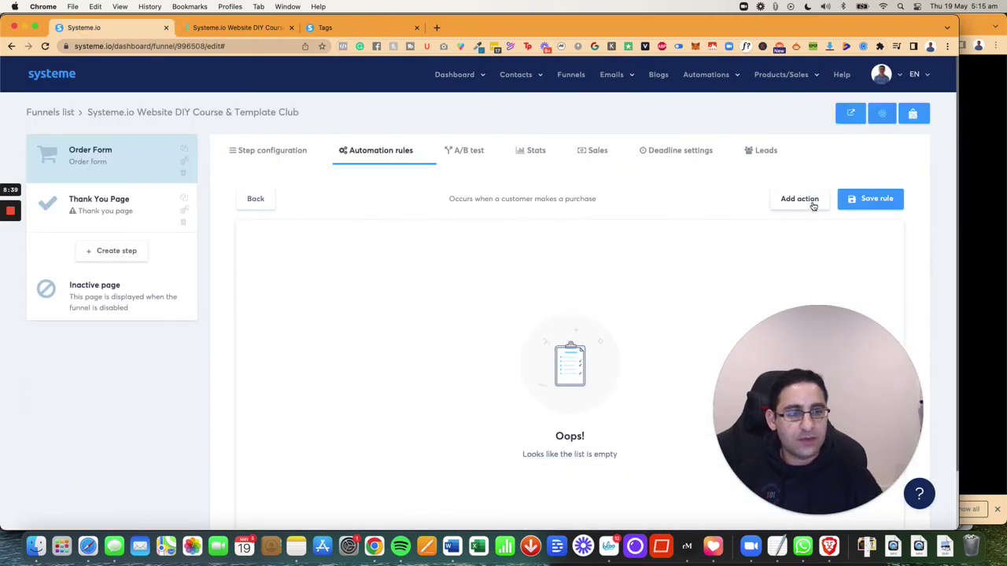
click(813, 203)
click(438, 236)
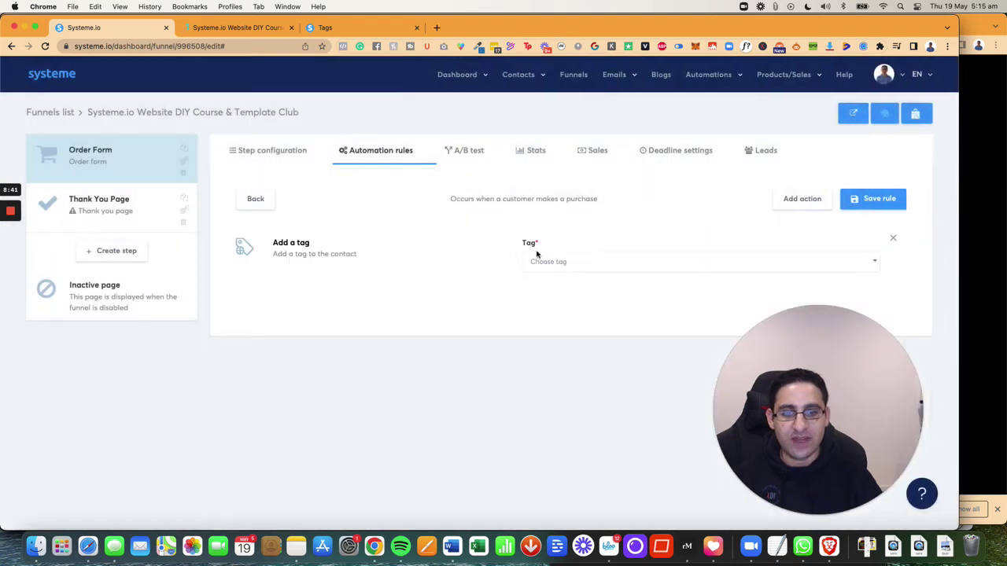
click(544, 262)
text(sys)
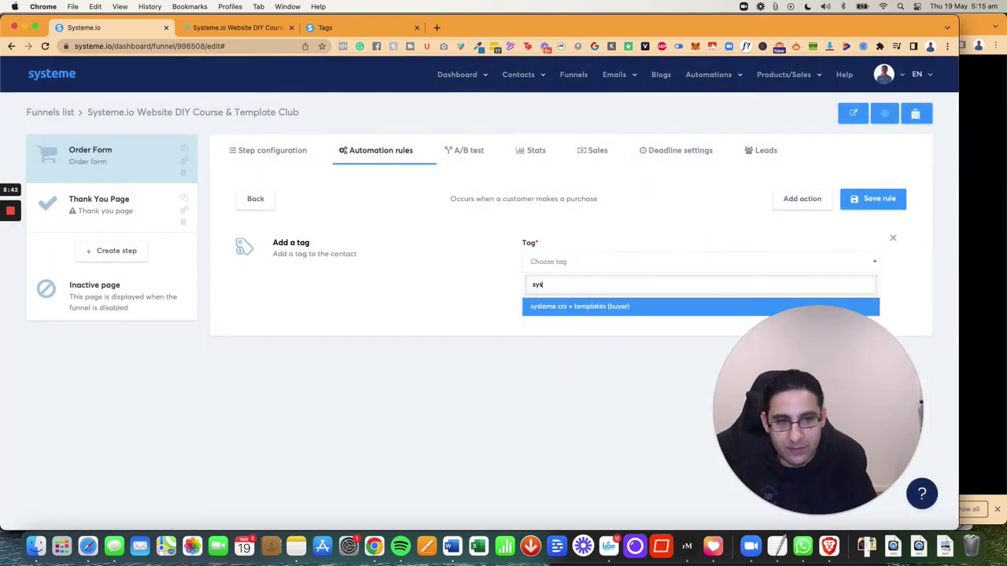
click(556, 306)
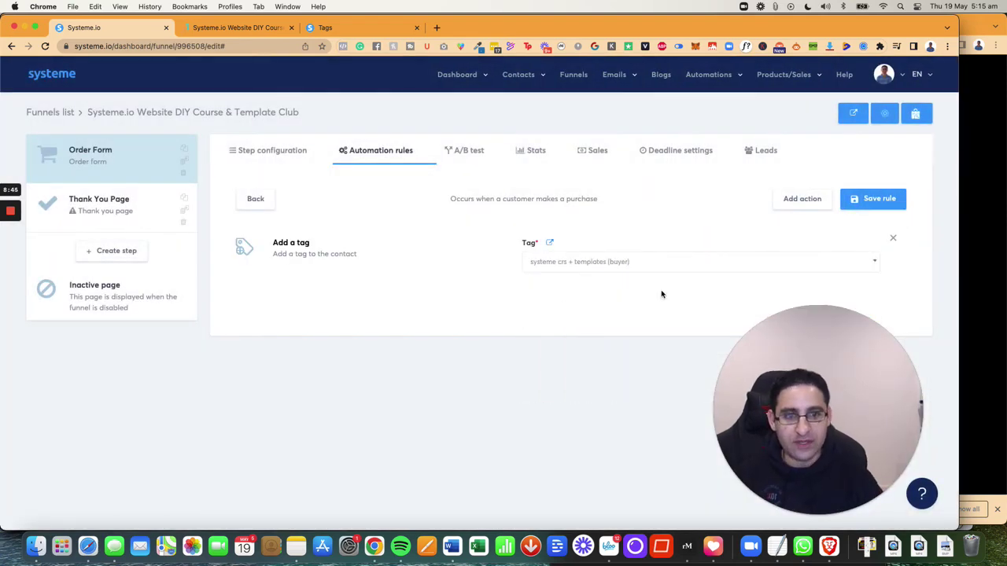
click(868, 198)
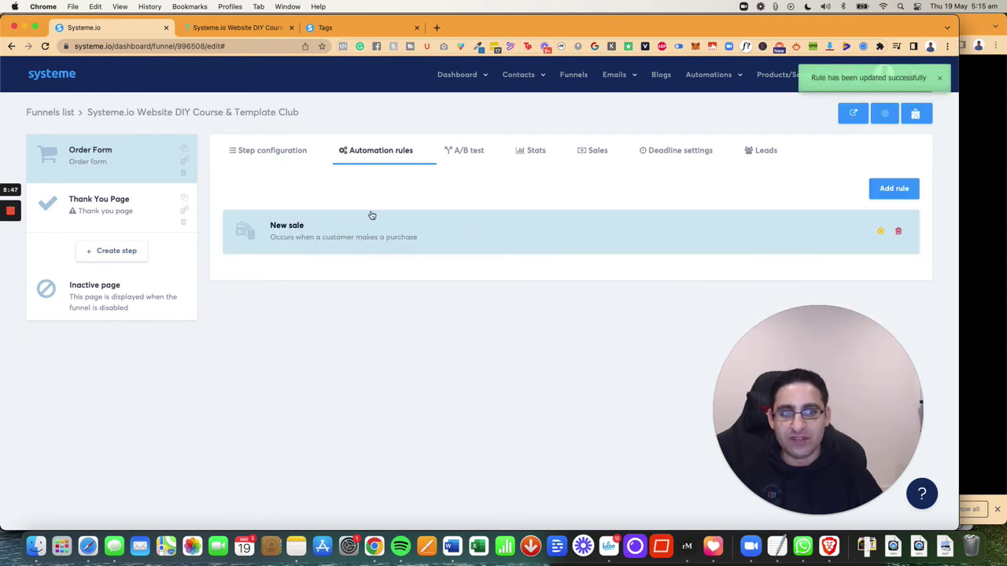
click(362, 225)
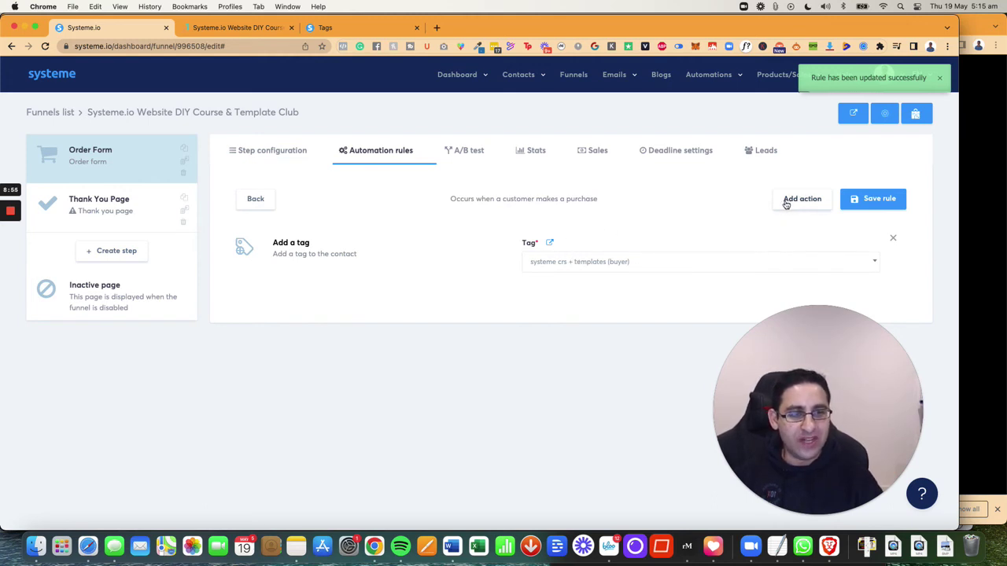
mouse_move(16, 218)
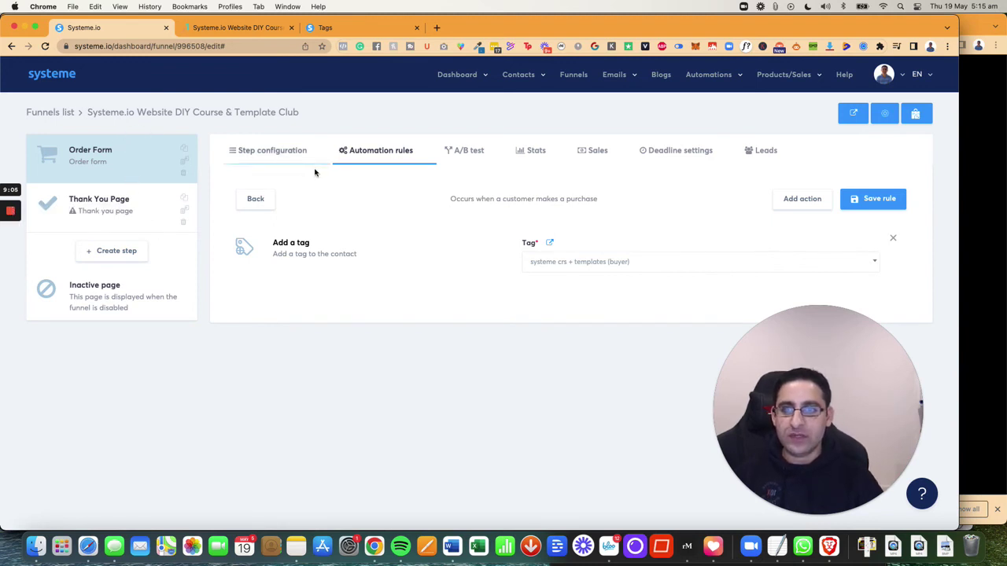
- Inspect the $37×12 price plan's names and statement descriptor, then view the live checkout page
click(266, 150)
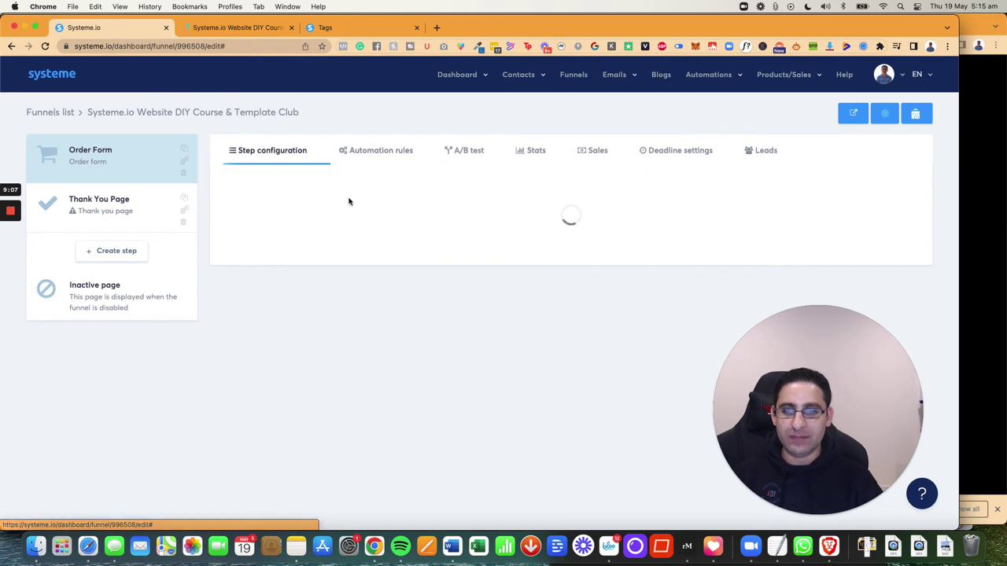
scroll(400, 261, down, 8)
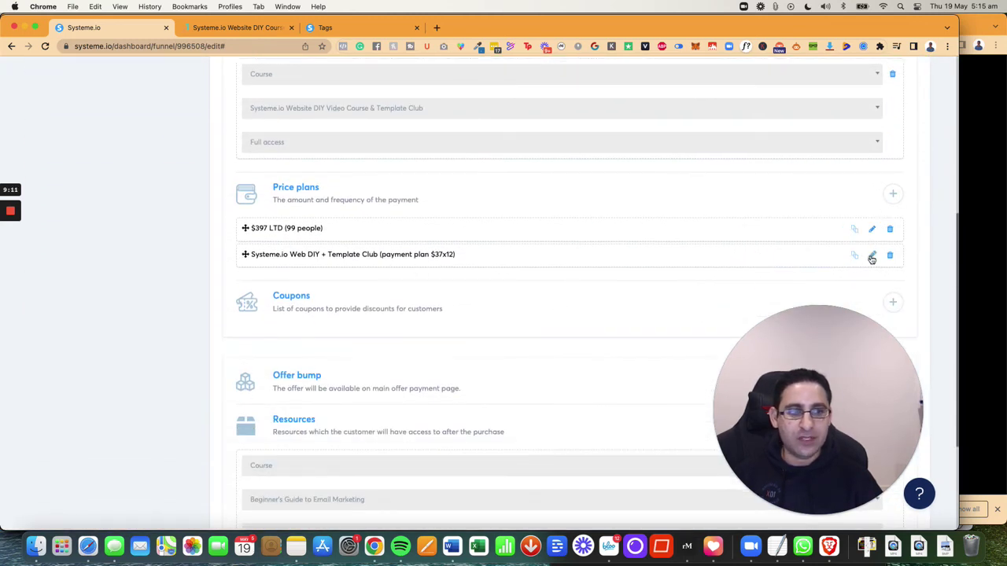
click(872, 258)
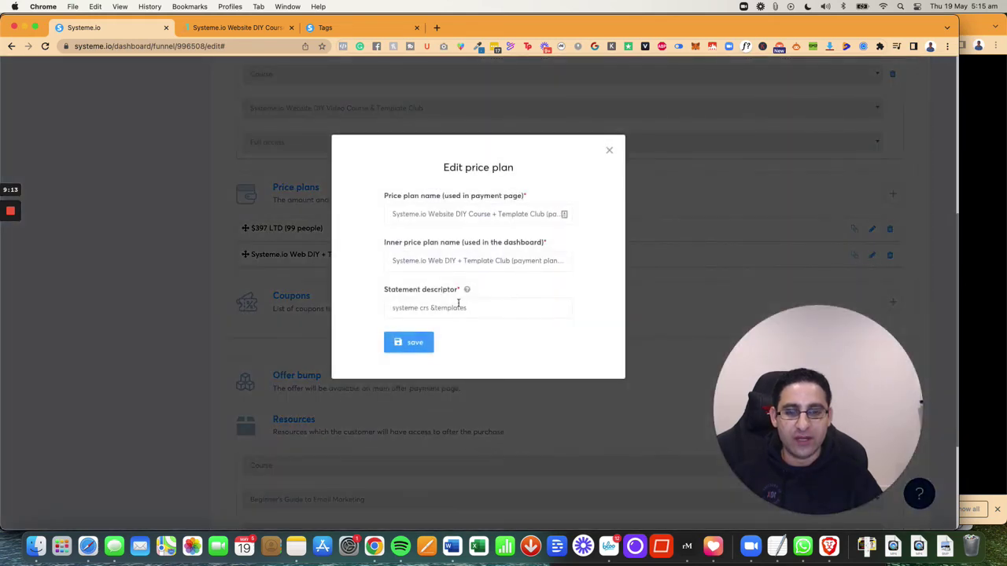
click(433, 308)
text(&)
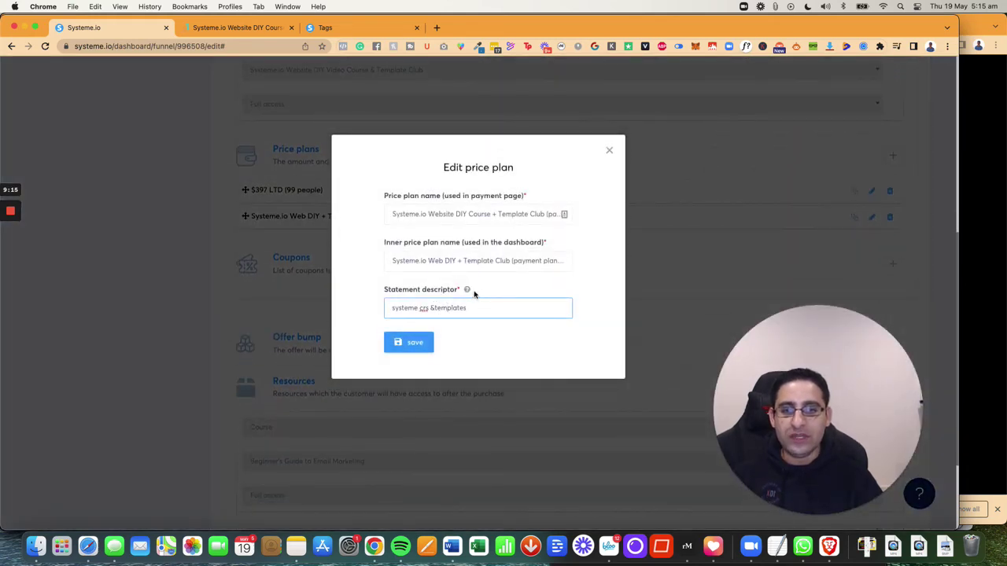
drag(477, 309, 376, 307)
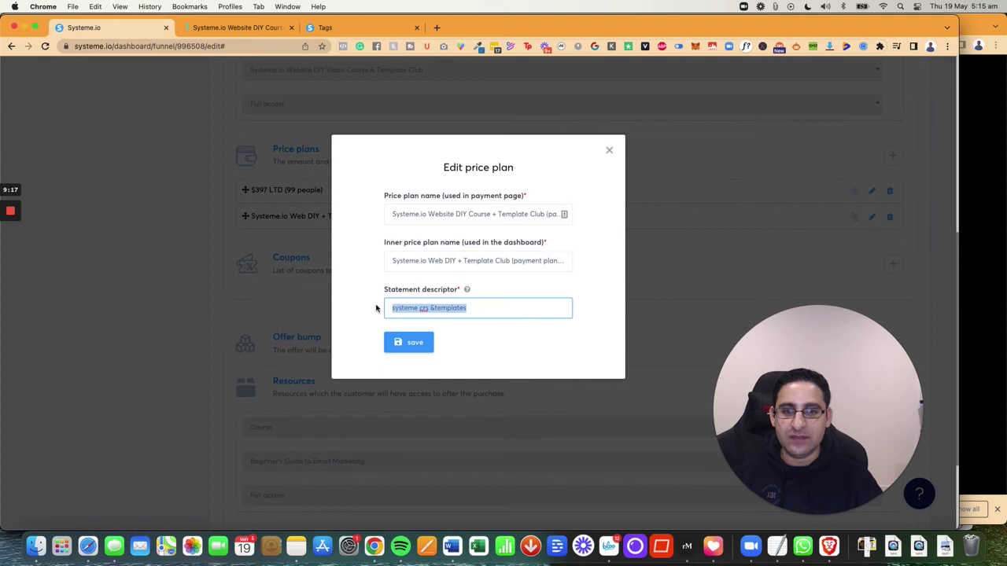
click(559, 261)
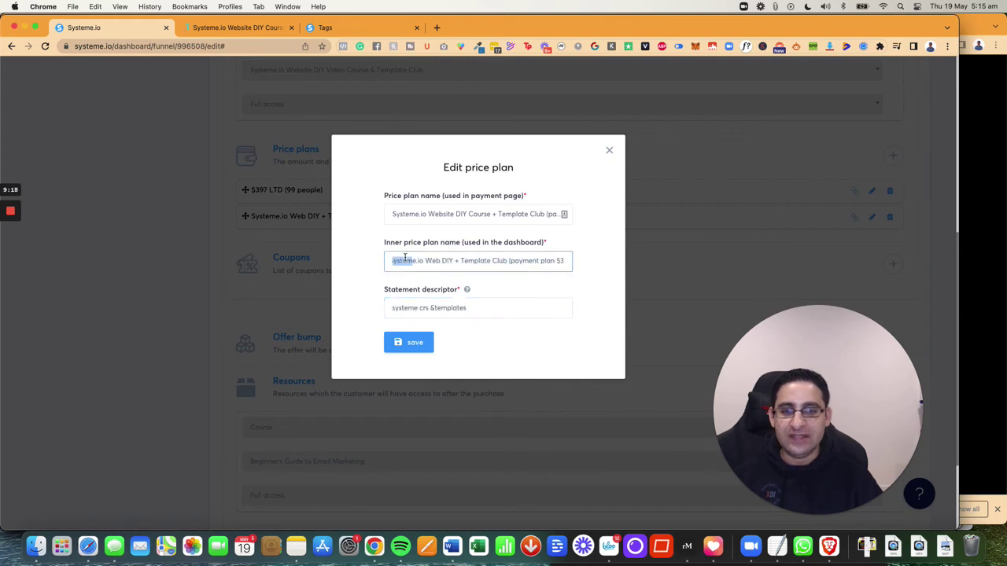
click(476, 217)
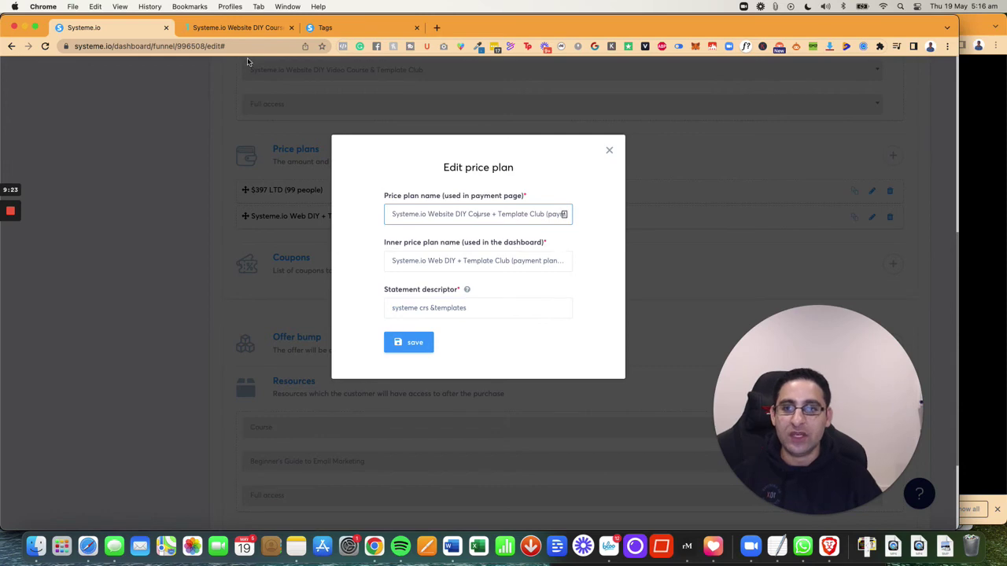
click(249, 28)
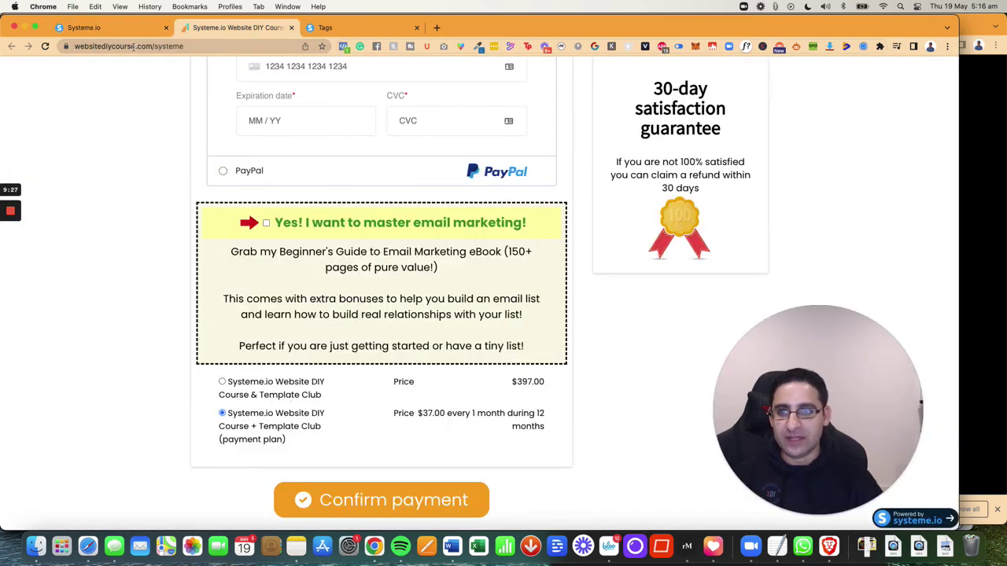
click(110, 30)
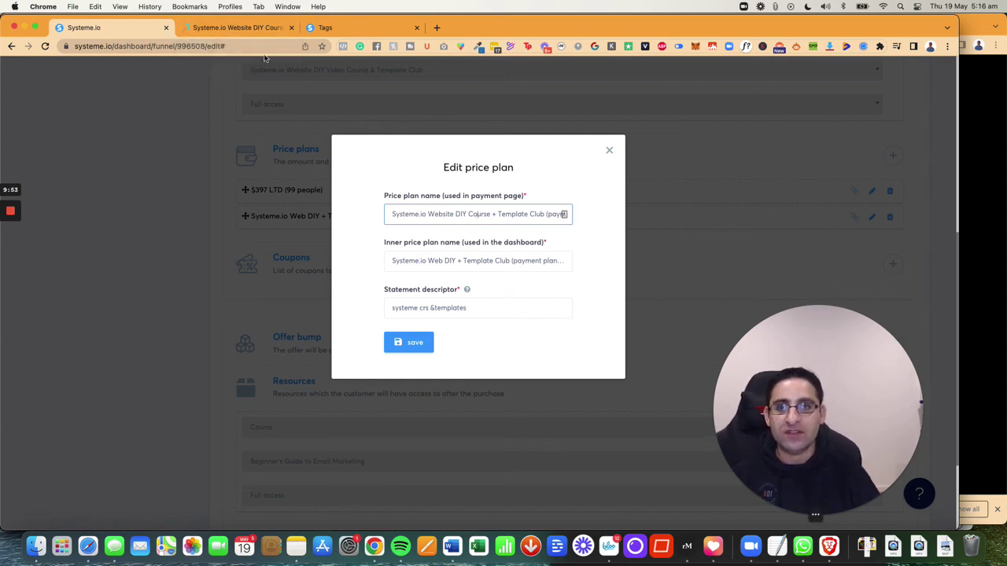
click(249, 29)
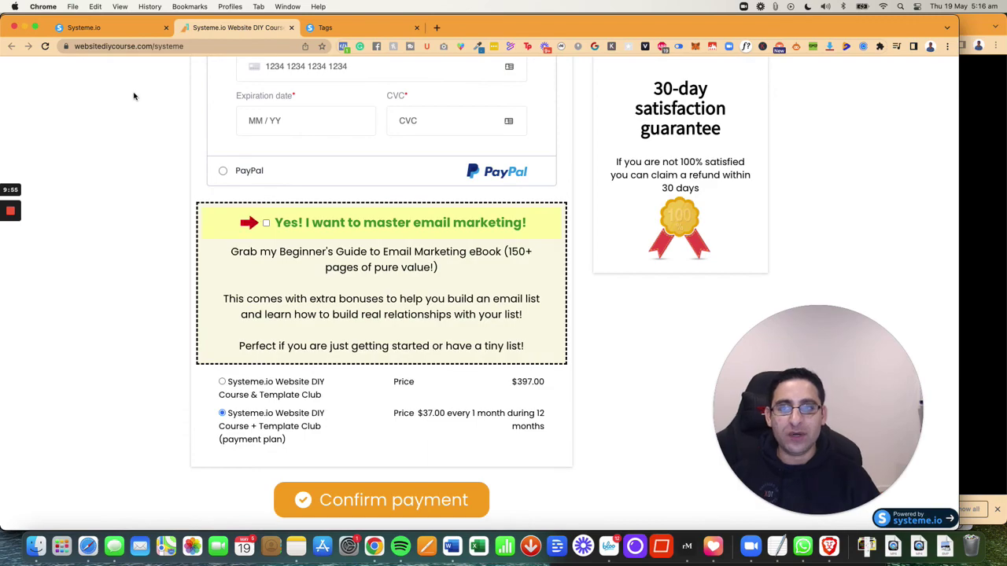
click(185, 47)
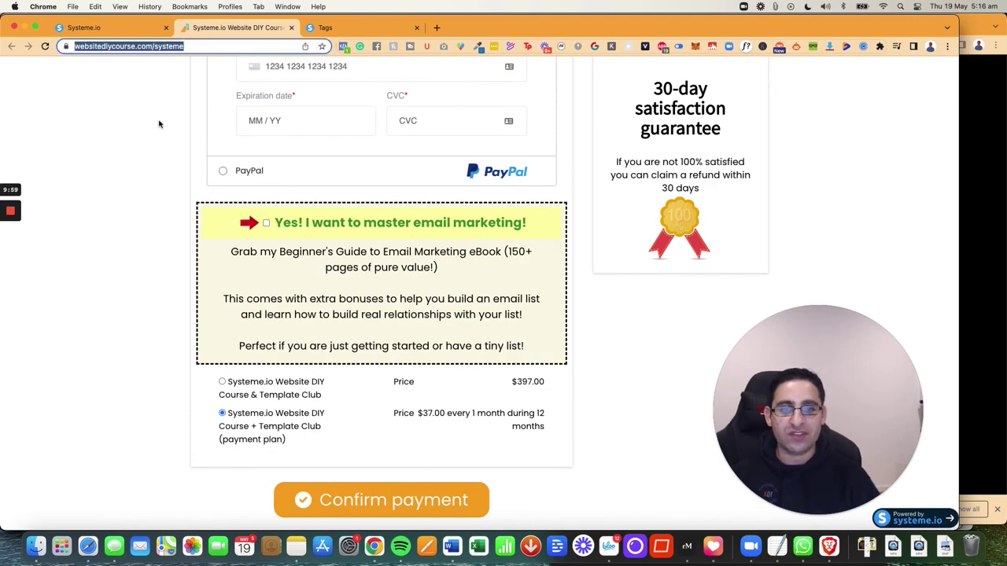
scroll(158, 124, up, 20)
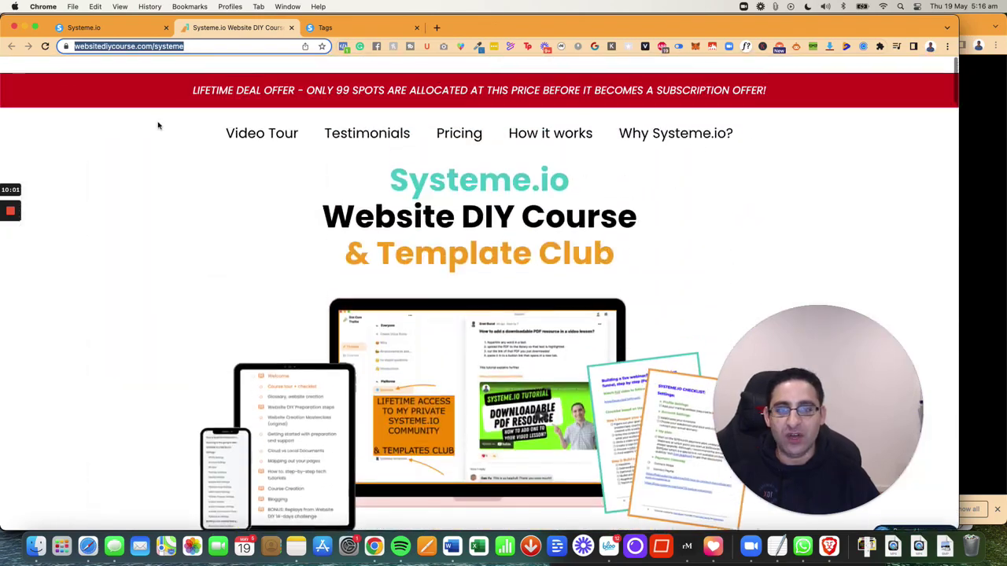
scroll(158, 125, down, 2)
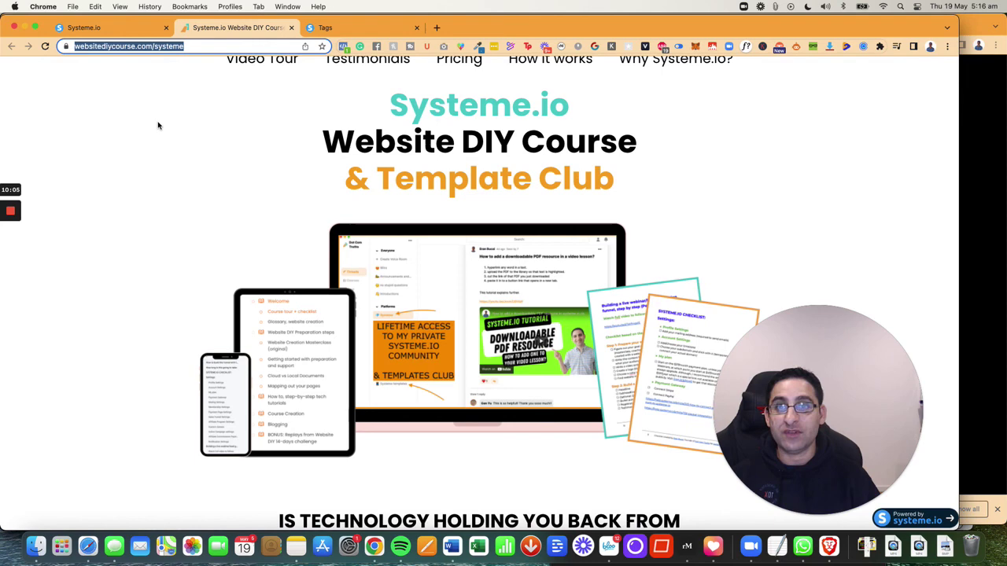
scroll(197, 187, down, 2)
scroll(287, 193, up, 3)
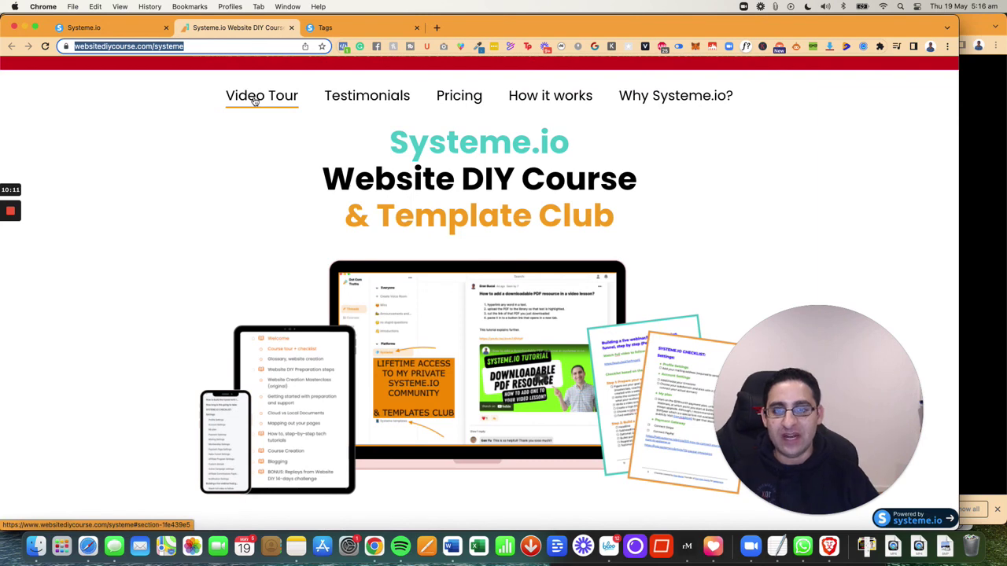
scroll(369, 102, down, 3)
scroll(369, 102, up, 3)
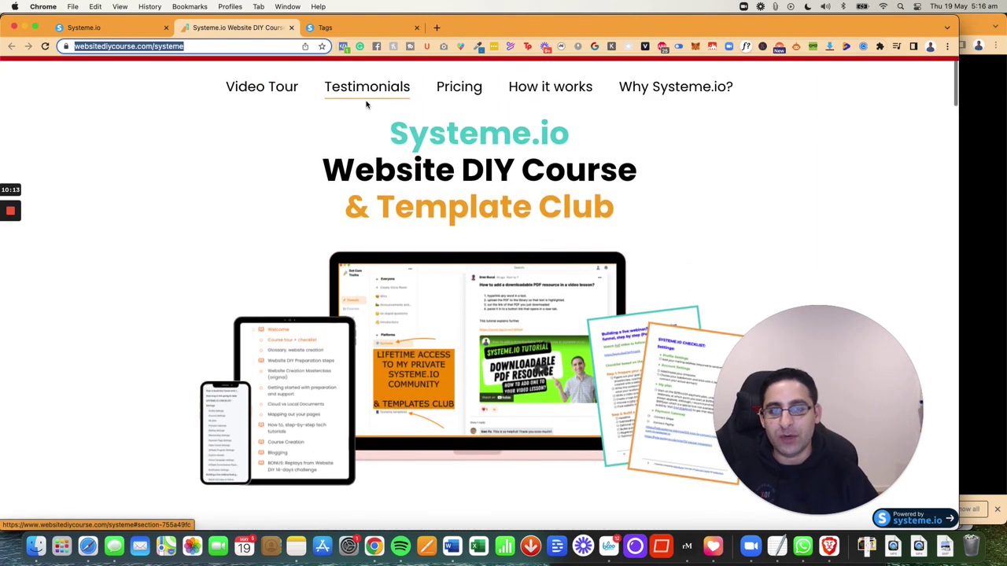
click(577, 92)
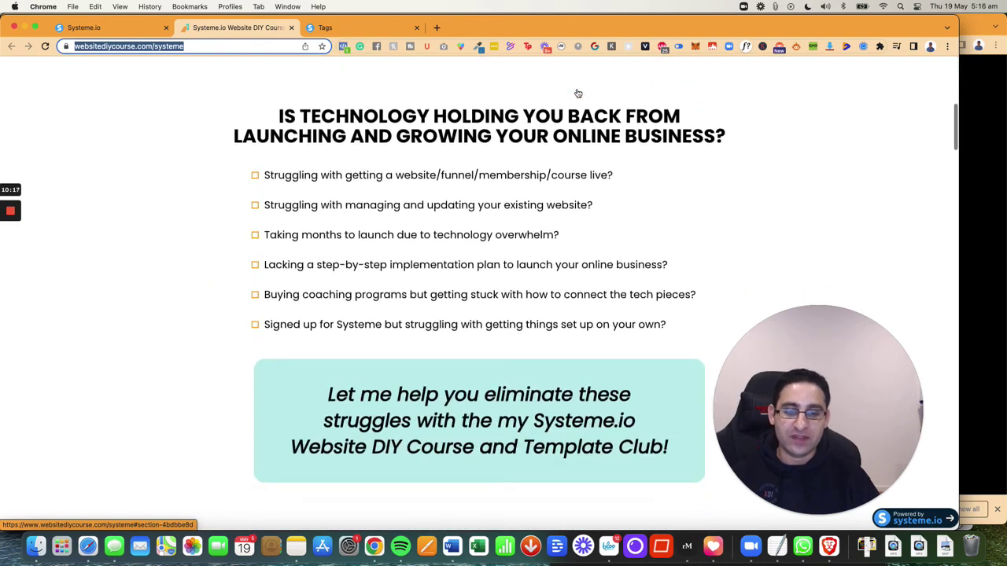
scroll(579, 92, up, 10)
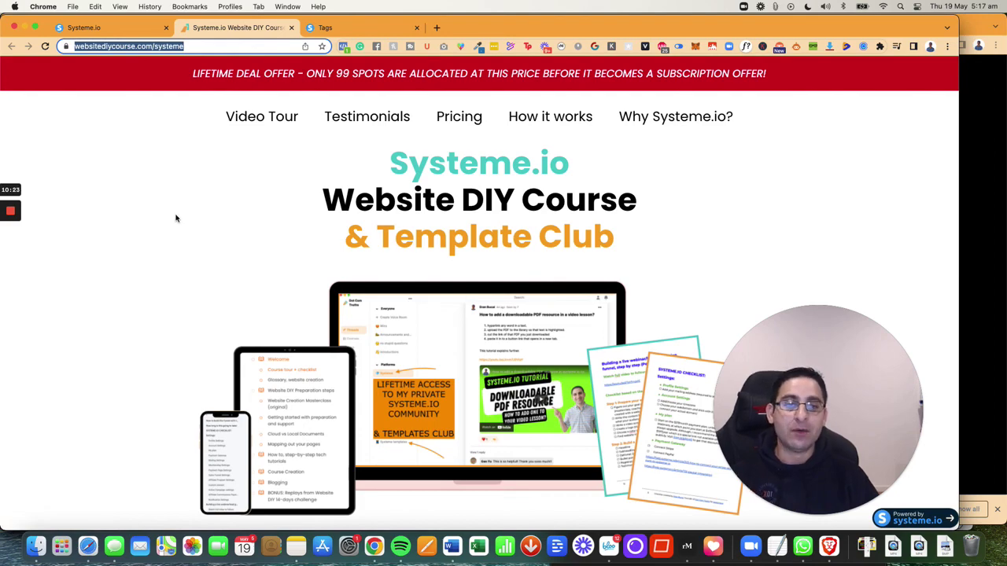
scroll(177, 218, down, 4)
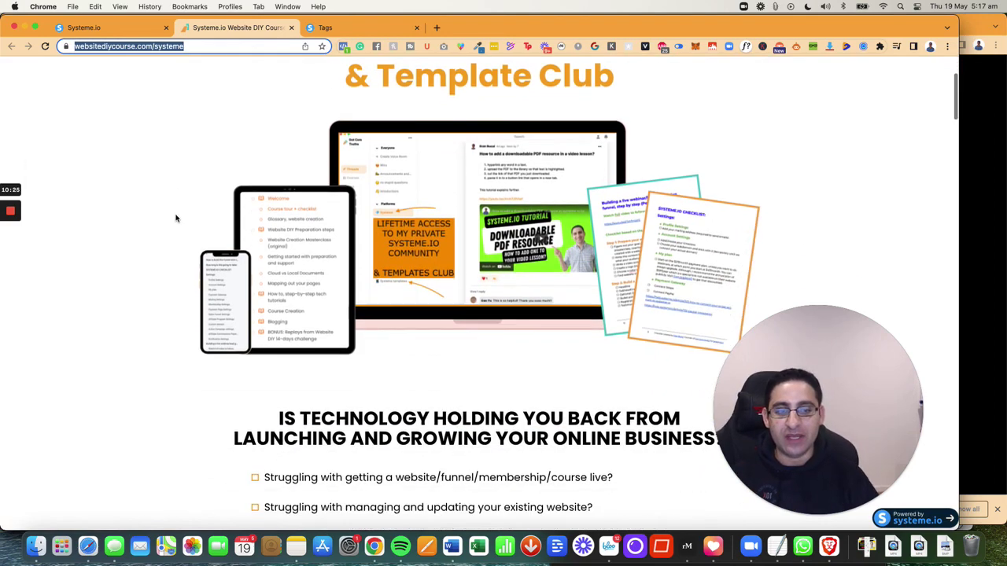
scroll(176, 219, down, 12)
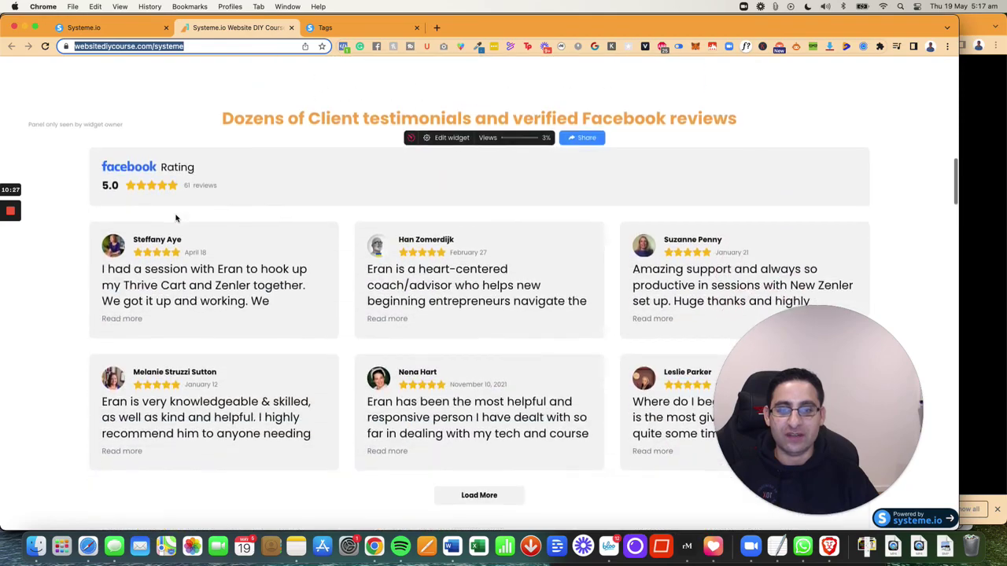
scroll(177, 218, down, 14)
scroll(487, 187, up, 3)
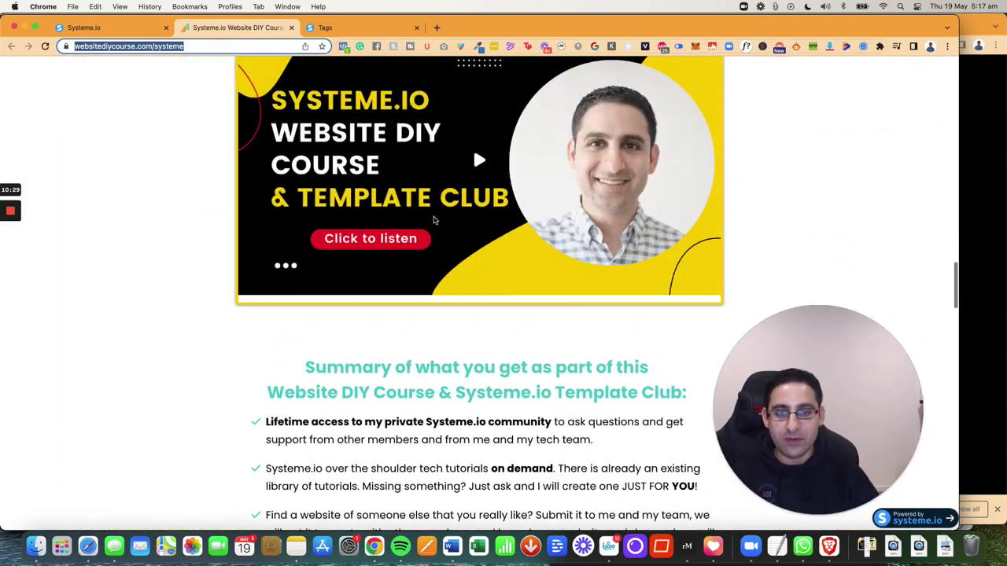
scroll(488, 187, down, 5)
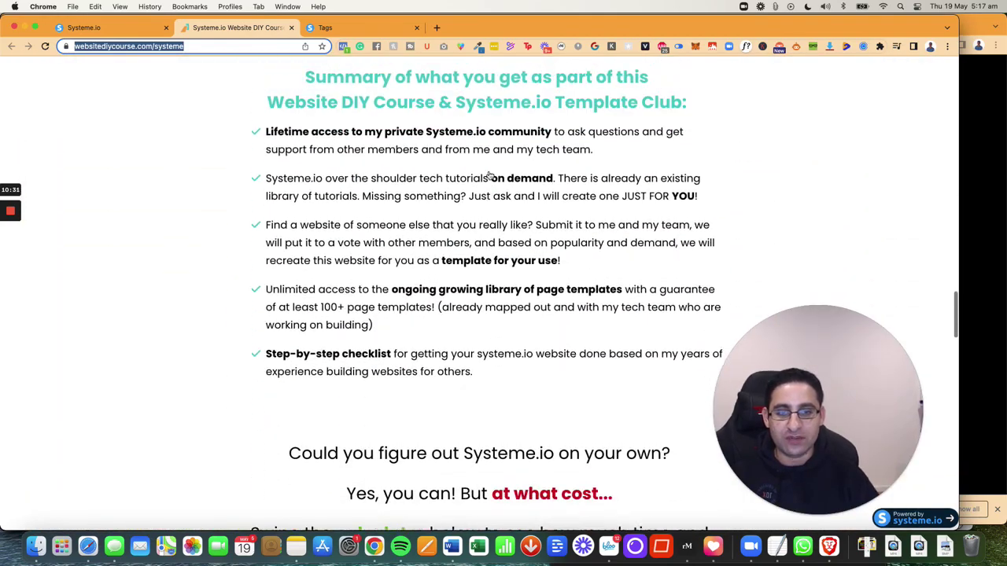
scroll(496, 201, down, 10)
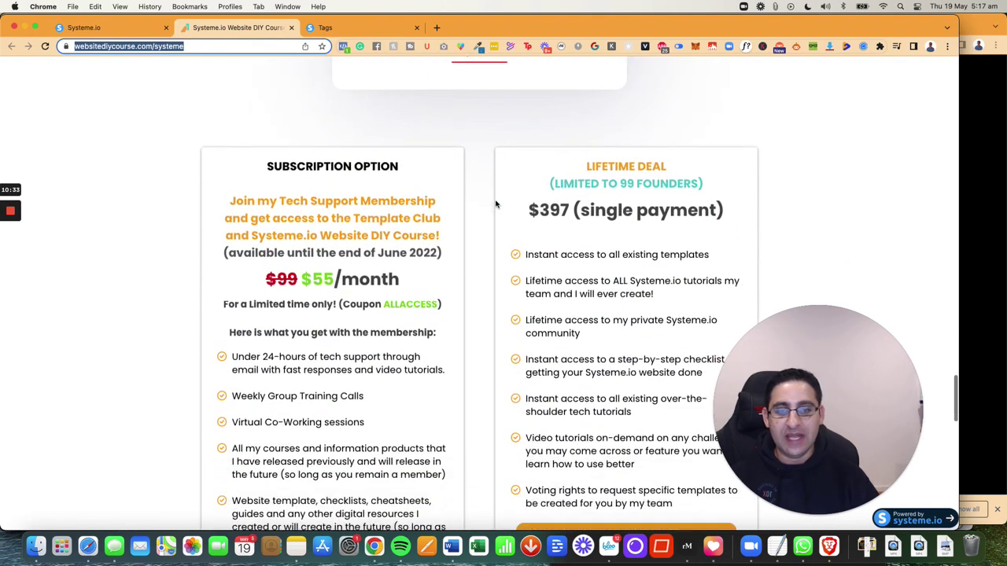
scroll(496, 204, down, 1)
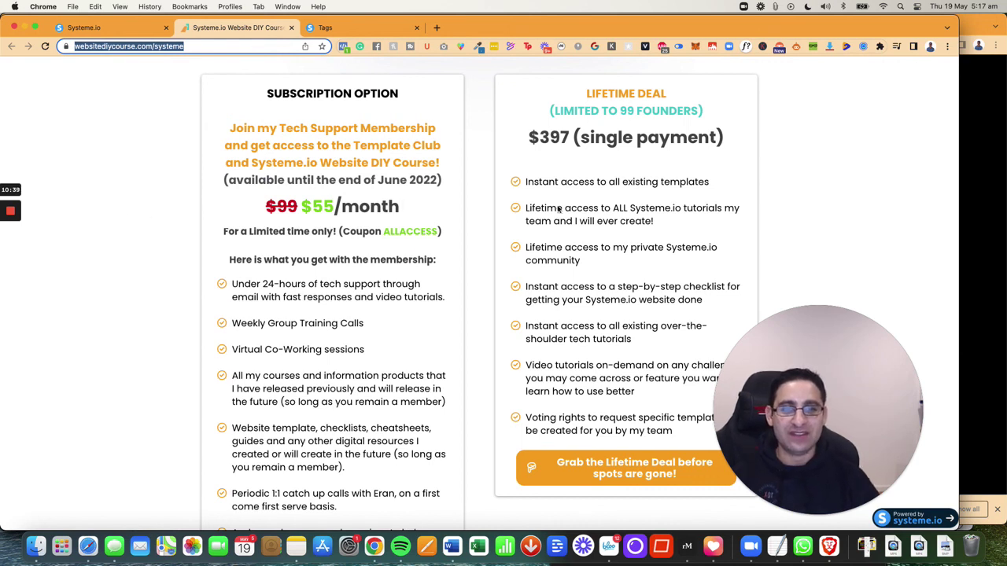
mouse_move(7, 219)
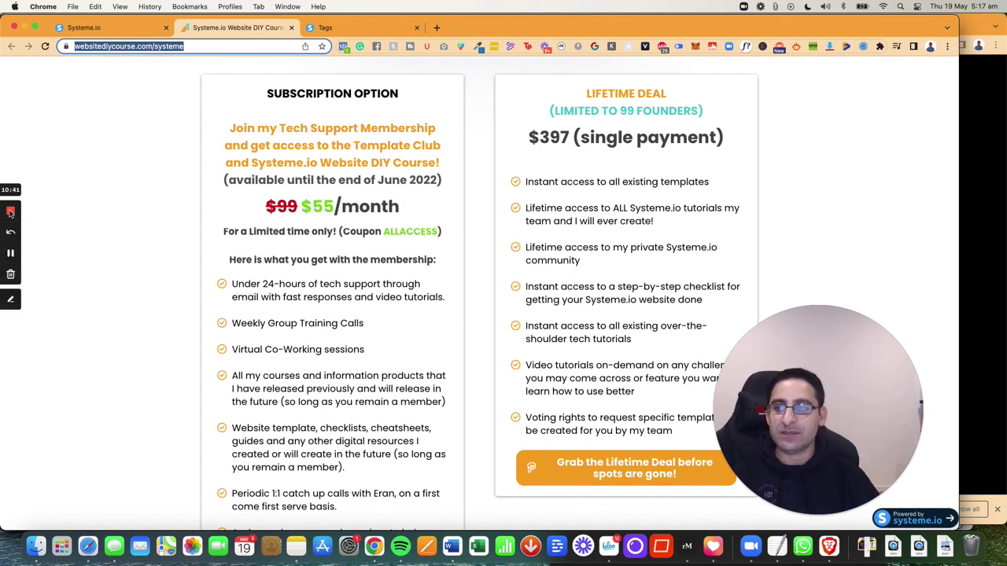